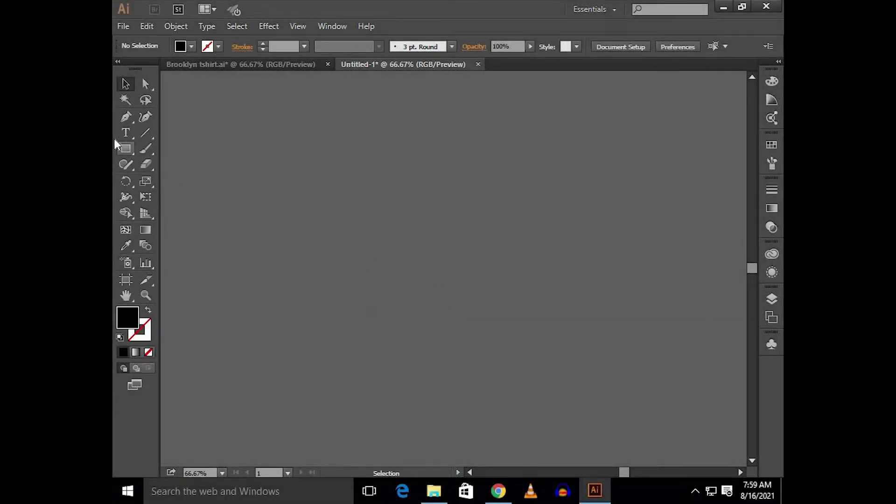
Type BROOKLYN as two lines, BROO over KLYN, and move the text into place
{"action": "left_click", "coordinate": [125, 132]}
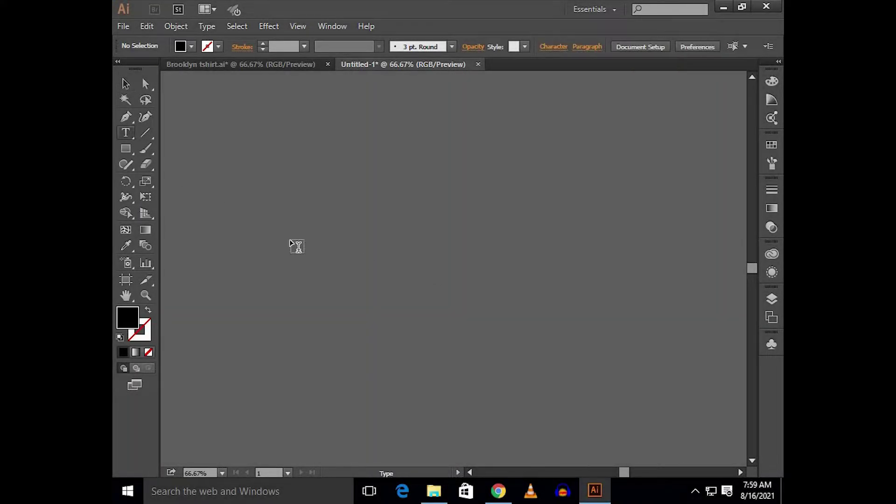
{"action": "left_click", "coordinate": [405, 247]}
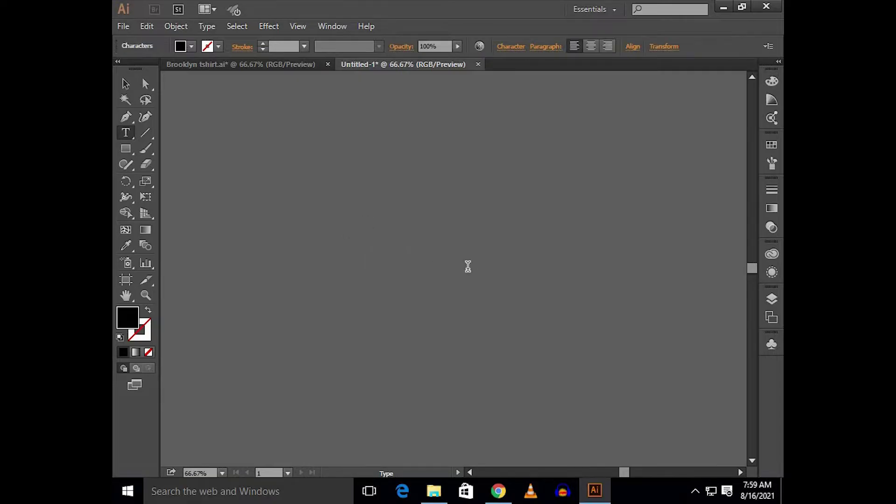
{"action": "type", "text": "BRO"}
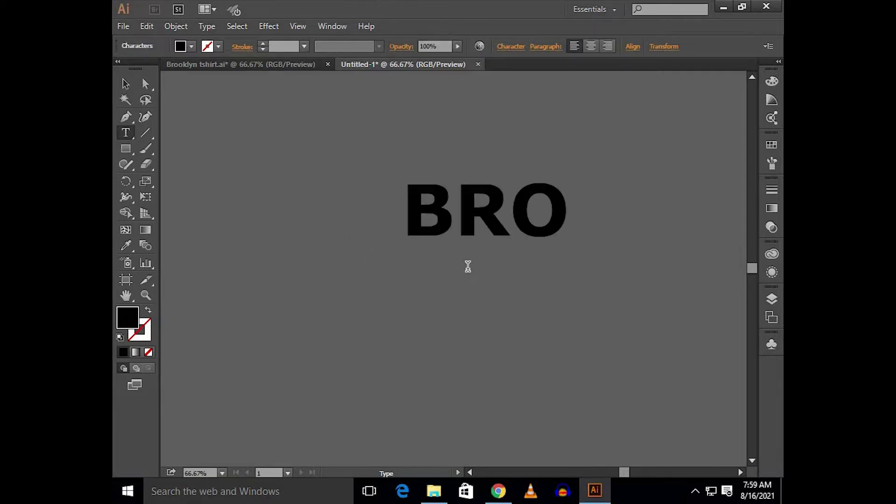
{"action": "type", "text": "O"}
{"action": "key", "text": "Return"}
{"action": "type", "text": "K"}
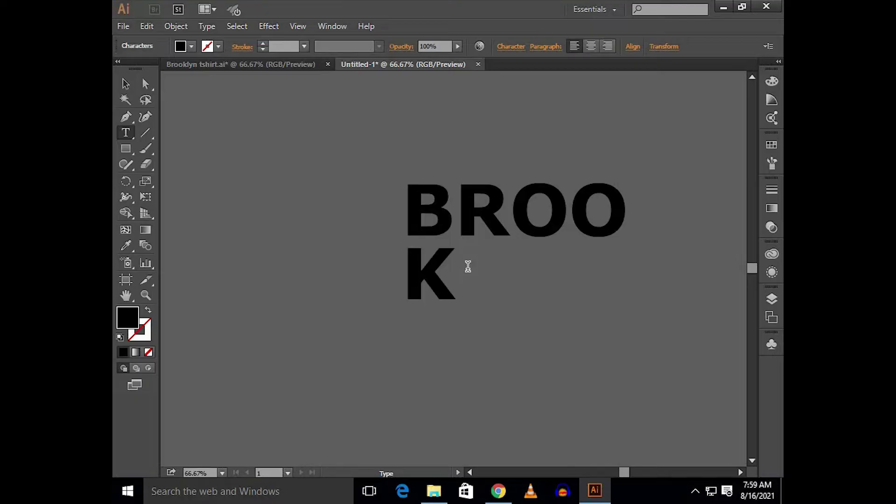
{"action": "type", "text": "LYN"}
{"action": "left_click", "coordinate": [125, 84]}
{"action": "left_click_drag", "start_coordinate": [522, 282], "coordinate": [346, 366]}
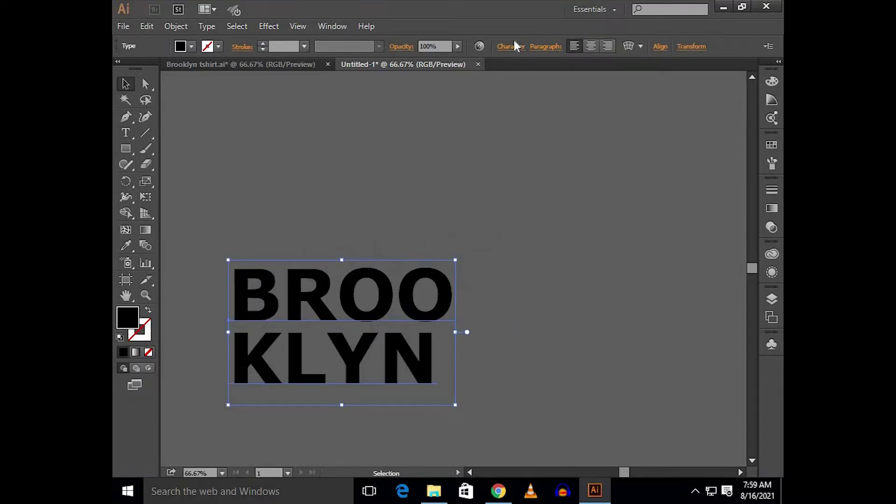
Enlarge the KLYN line to 174 pt and move BROOKLYN toward the page centre
{"action": "key", "text": "t"}
{"action": "triple_click", "coordinate": [427, 364]}
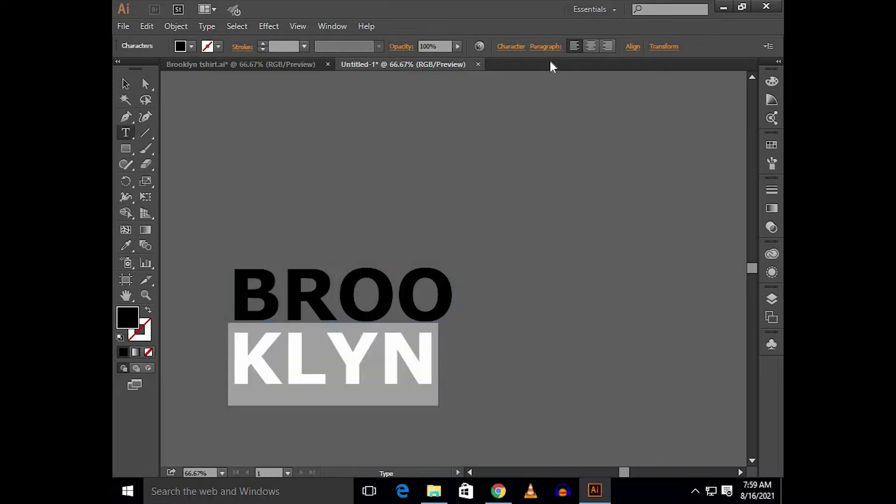
{"action": "key", "text": "ctrl+t"}
{"action": "scroll", "coordinate": [427, 128], "scroll_direction": "up", "scroll_amount": 7}
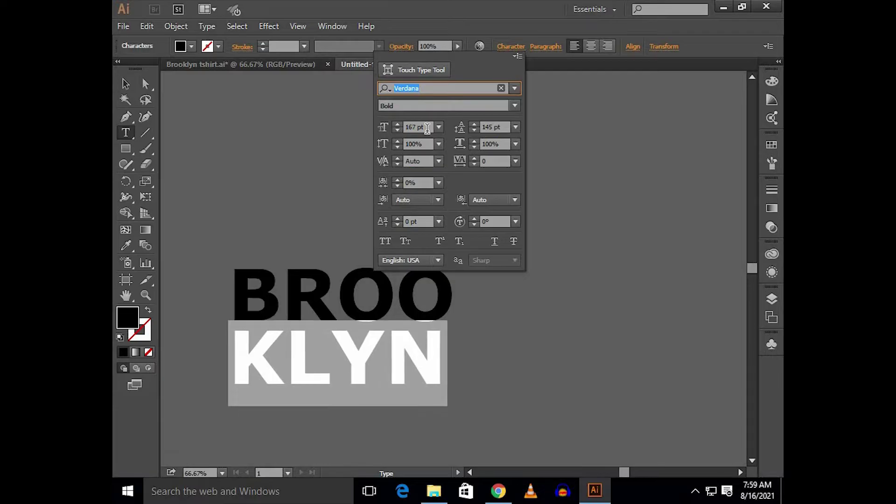
{"action": "scroll", "coordinate": [427, 128], "scroll_direction": "down", "scroll_amount": 1}
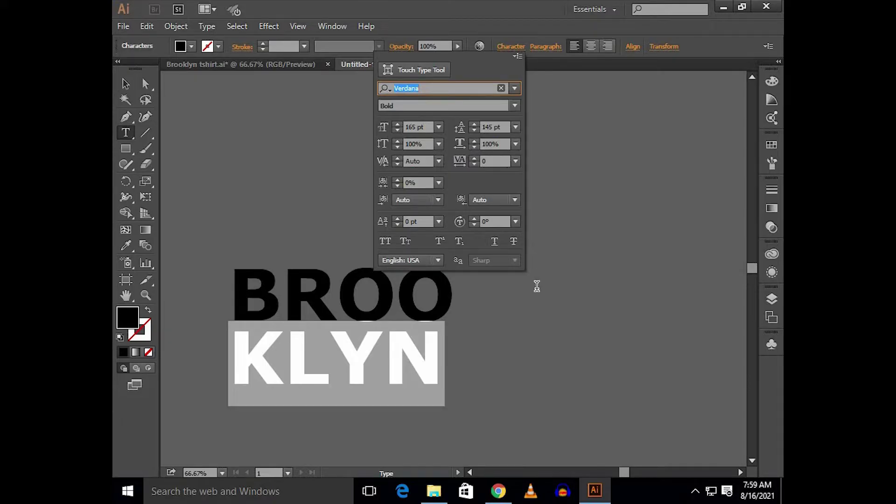
{"action": "left_click", "coordinate": [537, 286]}
{"action": "left_click", "coordinate": [125, 84]}
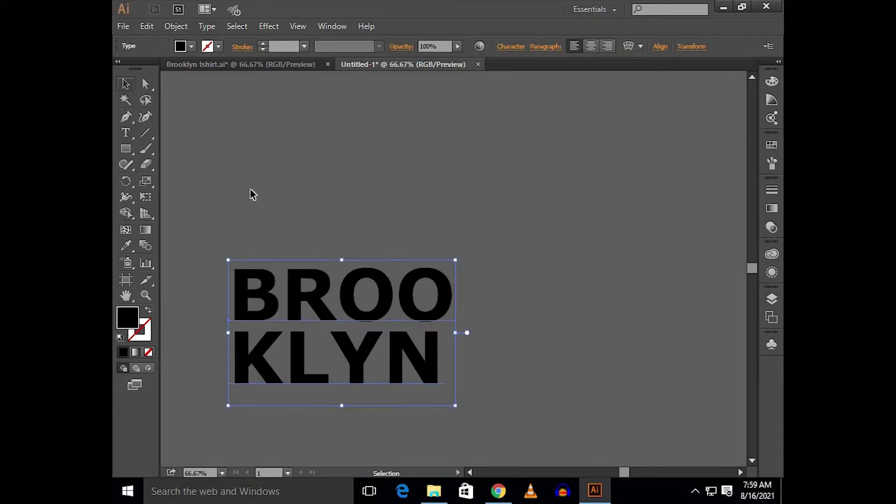
{"action": "left_click_drag", "start_coordinate": [336, 292], "coordinate": [445, 268]}
{"action": "left_click_drag", "start_coordinate": [492, 310], "coordinate": [456, 324]}
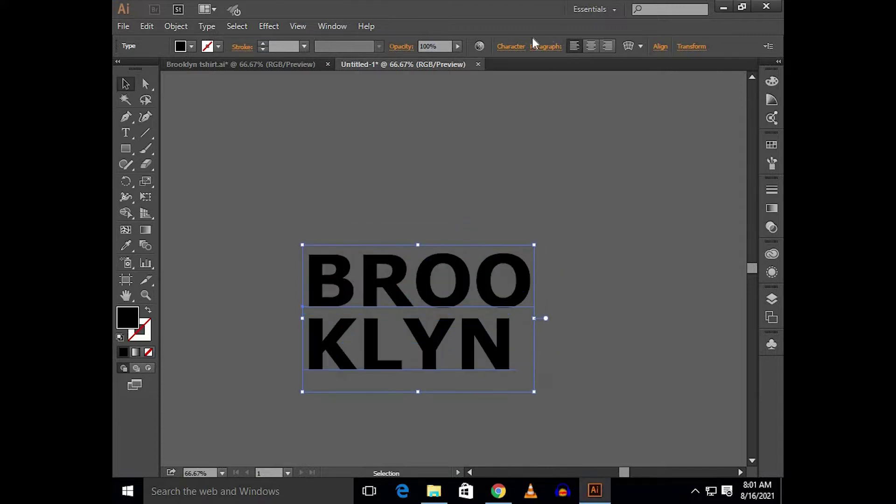
Apply a 110% vertical scale to the BROOKLYN text
{"action": "key", "text": "ctrl+t"}
{"action": "key", "text": "Tab"}
{"action": "key", "text": "Tab"}
{"action": "key", "text": "Tab"}
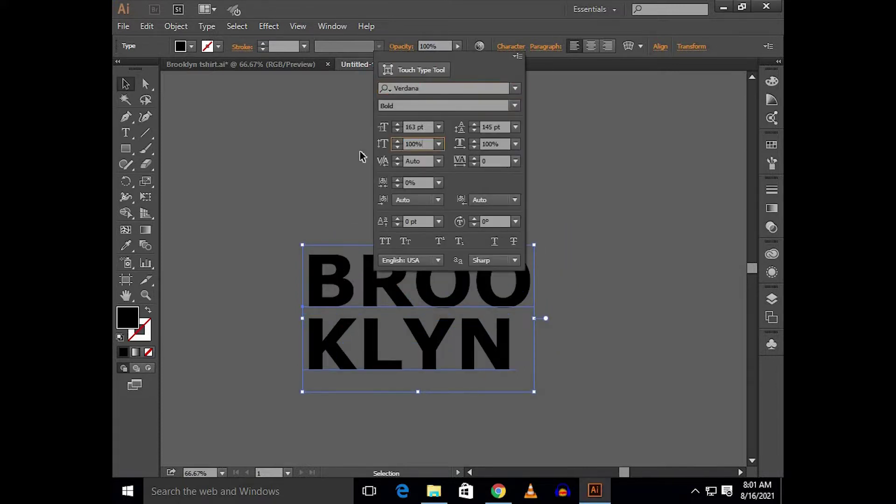
{"action": "key", "text": "Return"}
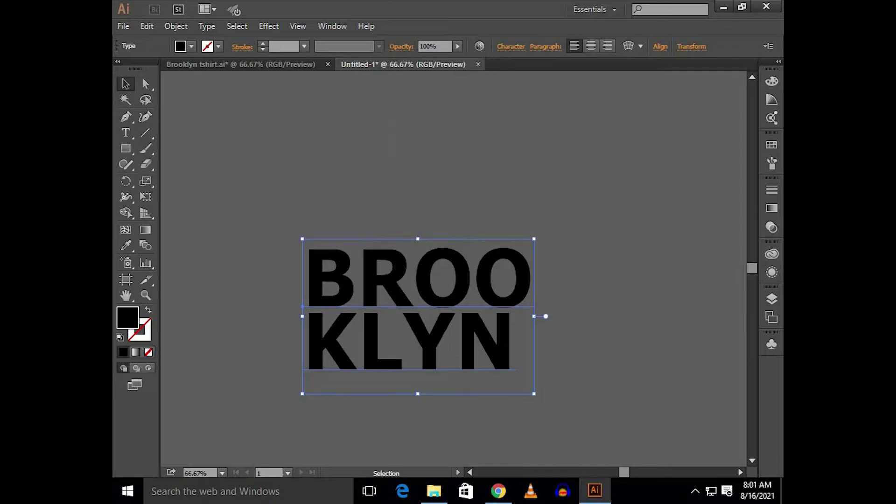
{"action": "left_click", "coordinate": [510, 46]}
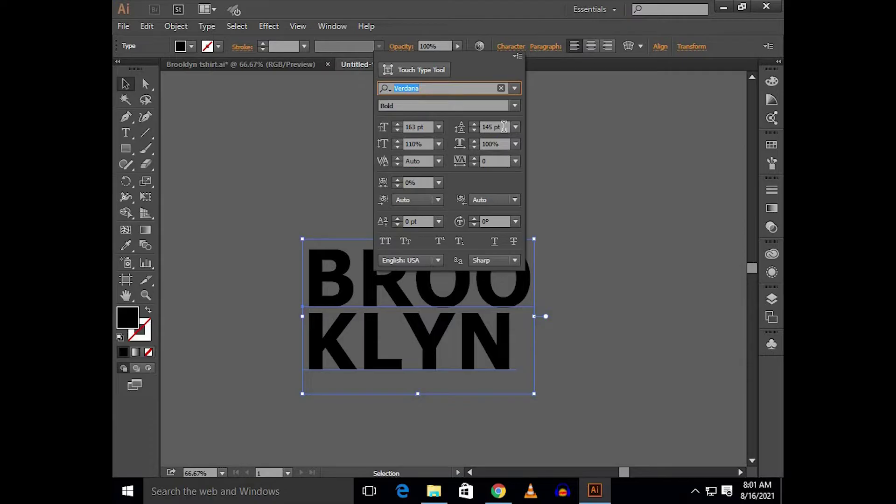
{"action": "scroll", "coordinate": [505, 126], "scroll_direction": "up", "scroll_amount": 7}
{"action": "scroll", "coordinate": [504, 126], "scroll_direction": "up", "scroll_amount": 7}
{"action": "scroll", "coordinate": [504, 126], "scroll_direction": "down", "scroll_amount": 1}
{"action": "scroll", "coordinate": [505, 130], "scroll_direction": "down", "scroll_amount": 1}
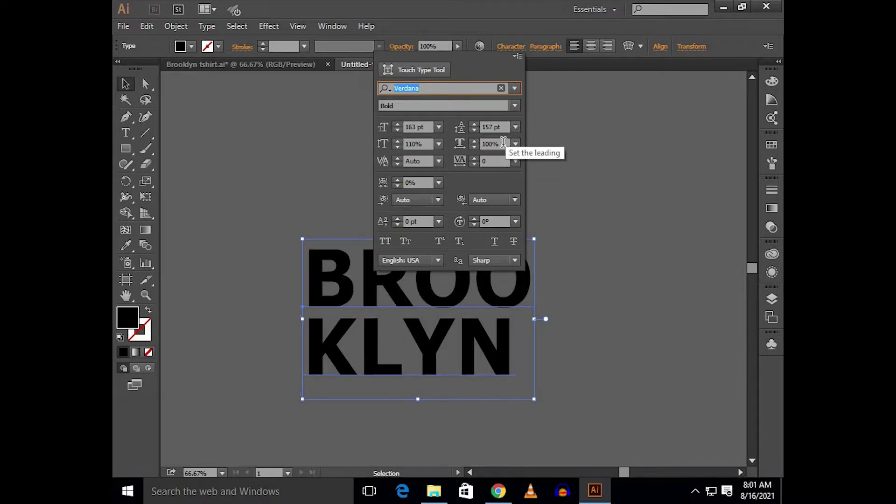
{"action": "left_click", "coordinate": [495, 364]}
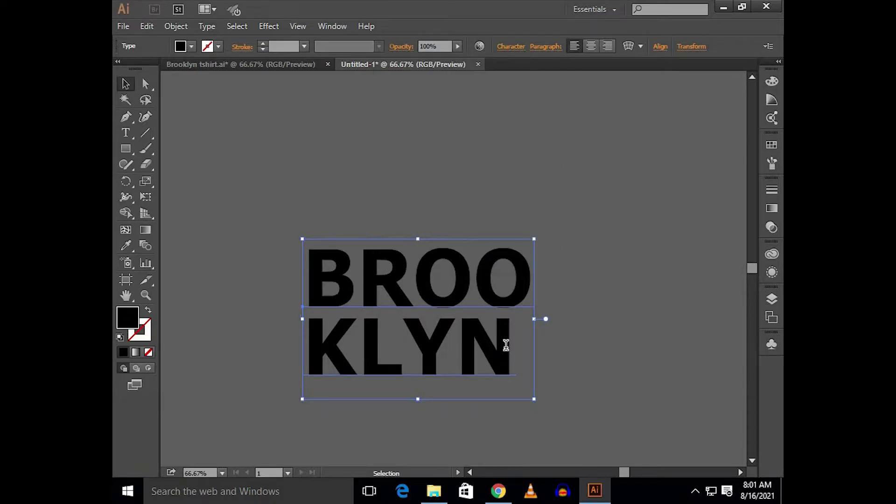
Increase the KLYN line spacing (leading) to 178 pt
{"action": "left_click_drag", "start_coordinate": [507, 345], "coordinate": [327, 358]}
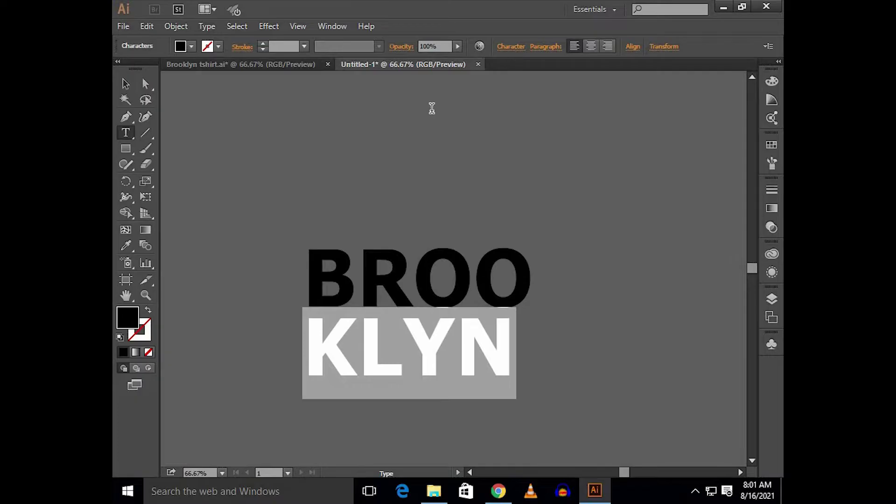
{"action": "key", "text": "ctrl+t"}
{"action": "scroll", "coordinate": [421, 126], "scroll_direction": "up", "scroll_amount": 3}
{"action": "scroll", "coordinate": [421, 126], "scroll_direction": "up", "scroll_amount": 3}
{"action": "scroll", "coordinate": [422, 126], "scroll_direction": "up", "scroll_amount": 3}
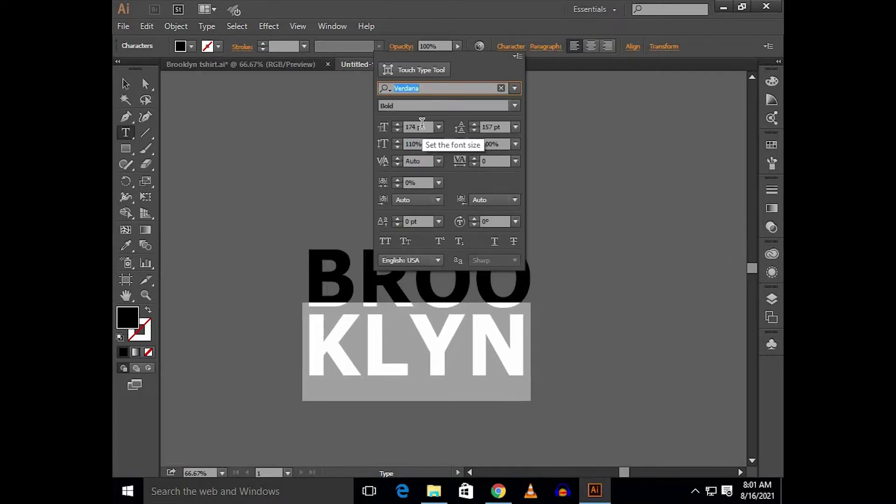
{"action": "left_click", "coordinate": [497, 127]}
{"action": "scroll", "coordinate": [500, 126], "scroll_direction": "up", "scroll_amount": 5}
{"action": "scroll", "coordinate": [501, 126], "scroll_direction": "up", "scroll_amount": 8}
{"action": "scroll", "coordinate": [501, 126], "scroll_direction": "up", "scroll_amount": 4}
{"action": "scroll", "coordinate": [501, 126], "scroll_direction": "up", "scroll_amount": 1}
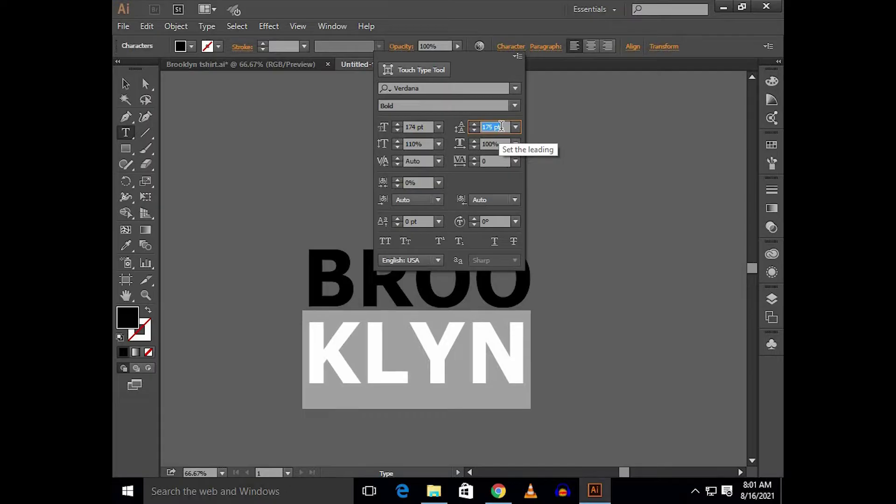
{"action": "scroll", "coordinate": [501, 126], "scroll_direction": "up", "scroll_amount": 2}
{"action": "scroll", "coordinate": [501, 126], "scroll_direction": "up", "scroll_amount": 1}
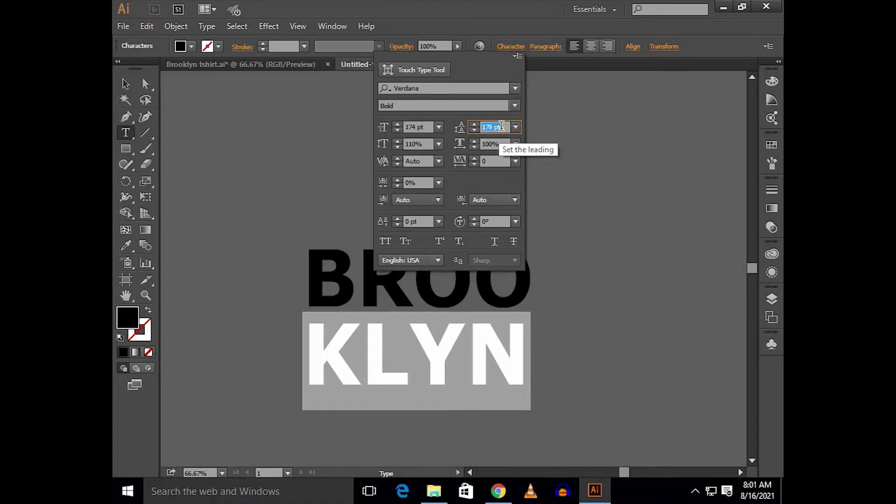
{"action": "left_click", "coordinate": [535, 295]}
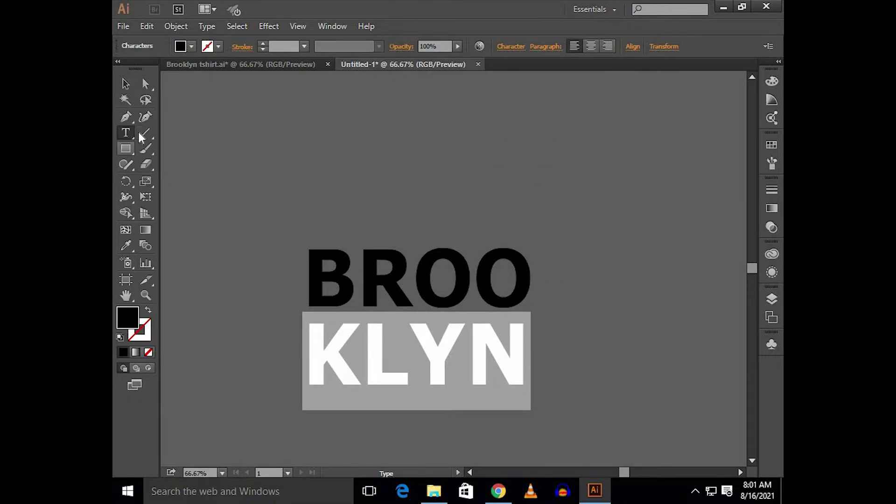
Nudge the BROOKLYN text slightly to the right
{"action": "left_click", "coordinate": [126, 83]}
{"action": "mouse_move", "coordinate": [349, 256]}
{"action": "left_mouse_down"}
{"action": "mouse_move", "coordinate": [372, 252]}
{"action": "mouse_move", "coordinate": [380, 240]}
{"action": "left_mouse_up"}
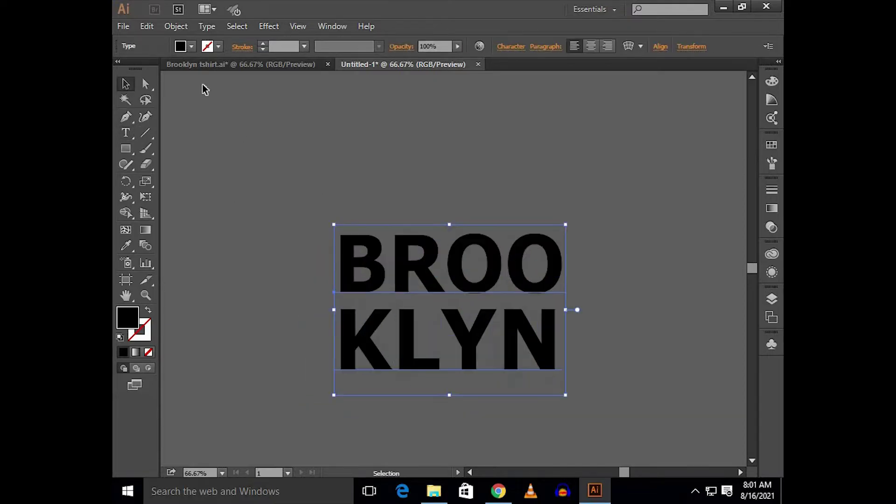
{"action": "left_click", "coordinate": [182, 48]}
Fill the BROOKLYN text white and convert it to outlines
{"action": "left_click", "coordinate": [143, 73]}
{"action": "left_click", "coordinate": [426, 273]}
{"action": "left_click_drag", "start_coordinate": [427, 282], "coordinate": [413, 280]}
{"action": "right_click", "coordinate": [413, 281]}
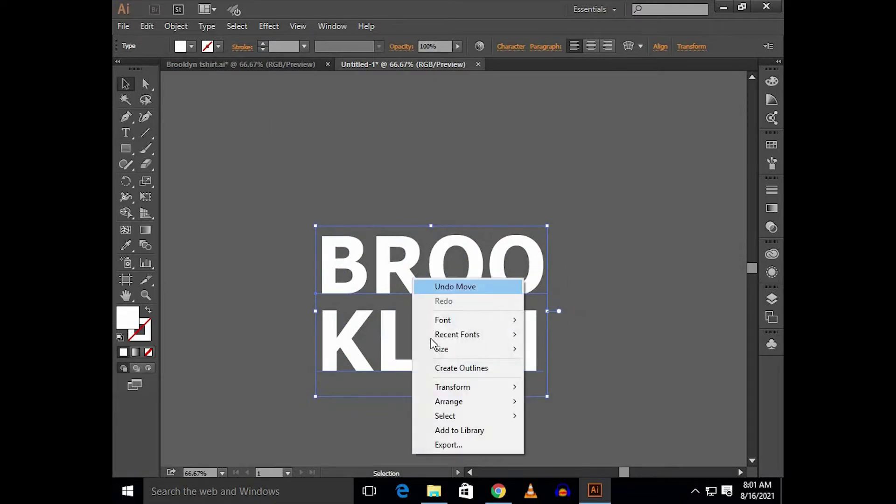
{"action": "left_click", "coordinate": [433, 368]}
Move the outlined BROOKLYN group up and right, scale it larger, and deselect
{"action": "left_click", "coordinate": [391, 182]}
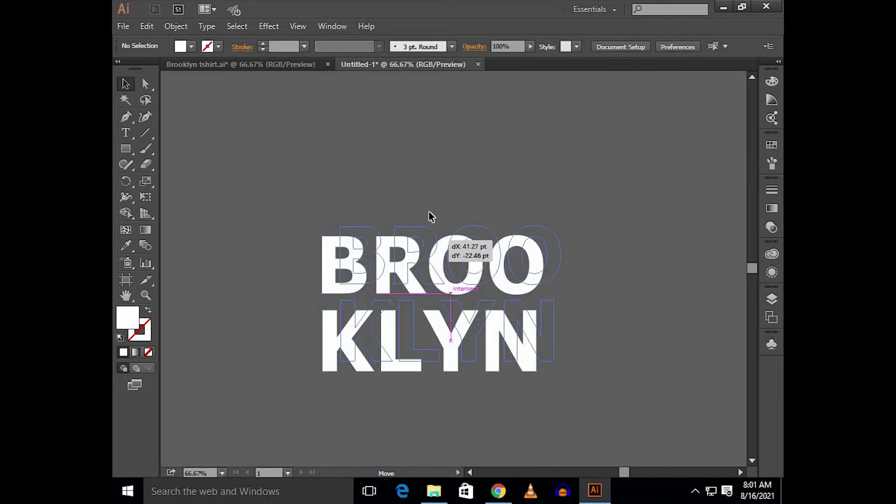
{"action": "left_click_drag", "start_coordinate": [403, 250], "coordinate": [432, 211]}
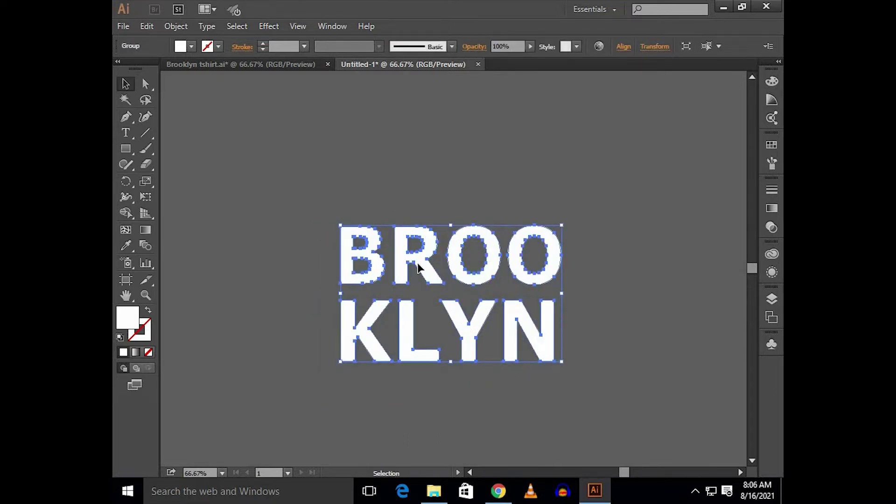
{"action": "left_click_drag", "start_coordinate": [418, 267], "coordinate": [444, 258]}
{"action": "left_click_drag", "start_coordinate": [593, 356], "coordinate": [573, 334]}
{"action": "left_click", "coordinate": [647, 345]}
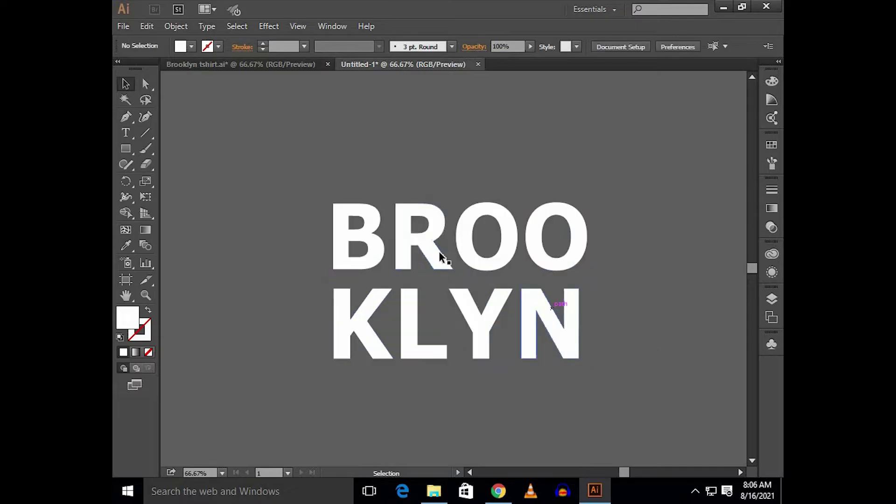
{"action": "left_click", "coordinate": [147, 133]}
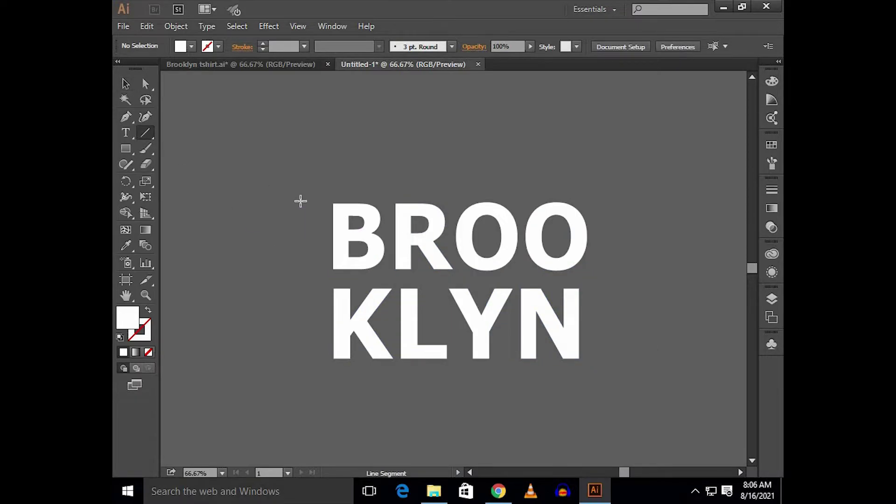
Draw a long straight line and rotate it to cross the BROOKLYN lettering
{"action": "mouse_move", "coordinate": [284, 136]}
{"action": "left_mouse_down"}
{"action": "mouse_move", "coordinate": [270, 409]}
{"action": "mouse_move", "coordinate": [197, 376]}
{"action": "mouse_move", "coordinate": [194, 359]}
{"action": "left_mouse_up"}
{"action": "key", "text": "v"}
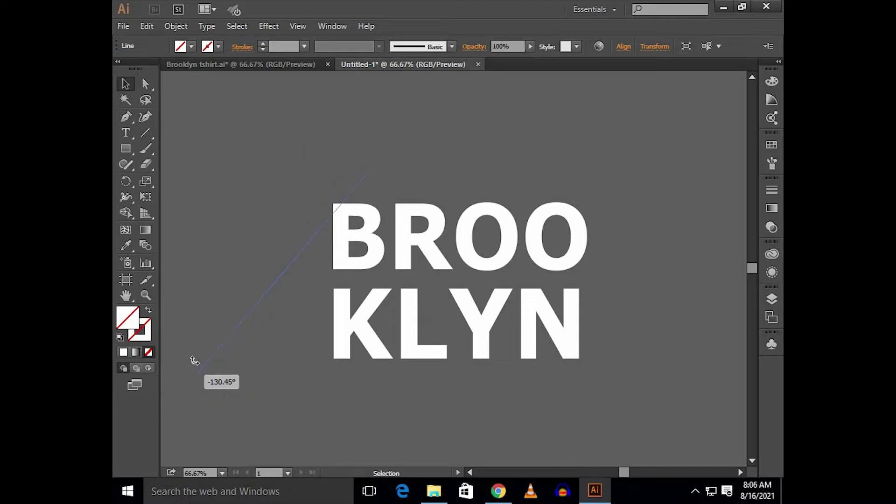
{"action": "left_click_drag", "start_coordinate": [295, 267], "coordinate": [413, 249]}
{"action": "left_click_drag", "start_coordinate": [524, 166], "coordinate": [557, 201]}
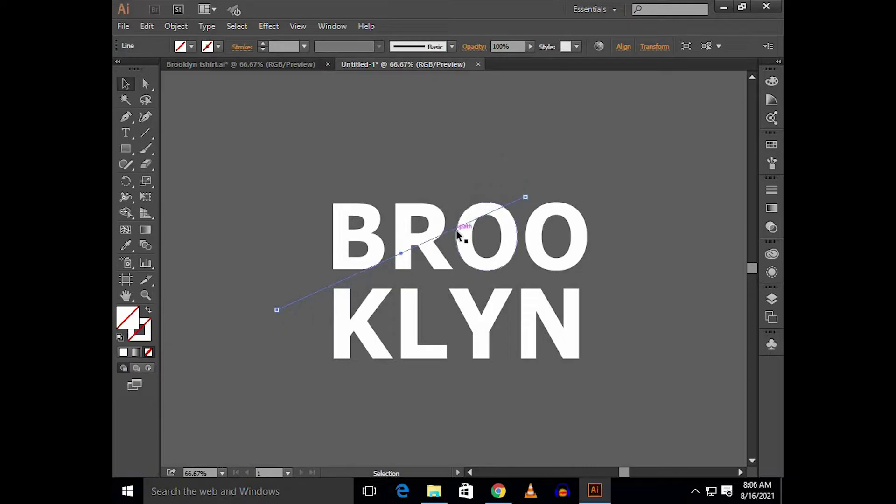
{"action": "left_click_drag", "start_coordinate": [458, 233], "coordinate": [483, 211]}
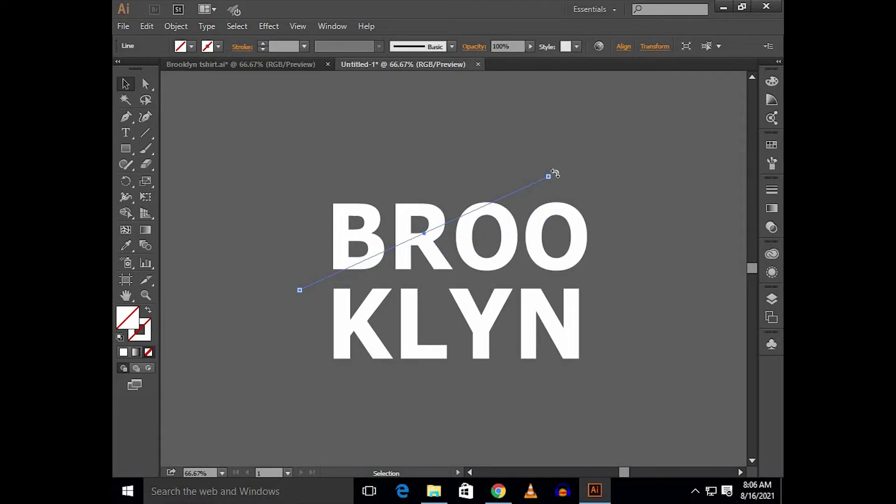
{"action": "left_click_drag", "start_coordinate": [555, 169], "coordinate": [551, 164]}
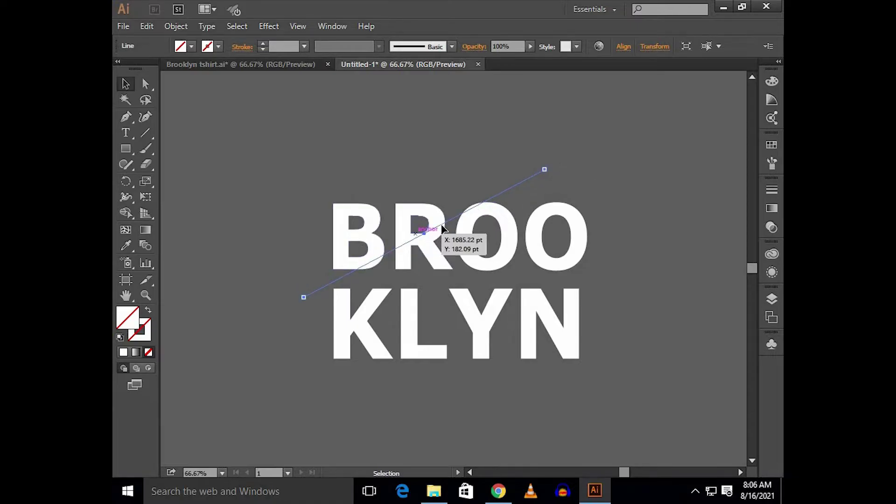
{"action": "left_click_drag", "start_coordinate": [457, 224], "coordinate": [482, 219]}
Settle the line at a shallower diagonal and Alt-drag a parallel copy
{"action": "left_click_drag", "start_coordinate": [557, 168], "coordinate": [558, 176]}
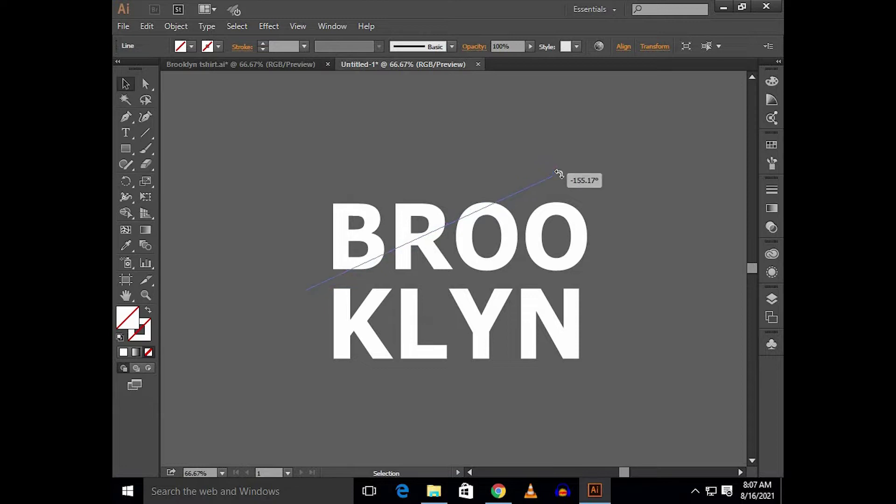
{"action": "mouse_move", "coordinate": [460, 223]}
{"action": "left_mouse_down"}
{"action": "mouse_move", "coordinate": [448, 231]}
{"action": "mouse_move", "coordinate": [504, 299]}
{"action": "left_mouse_up"}
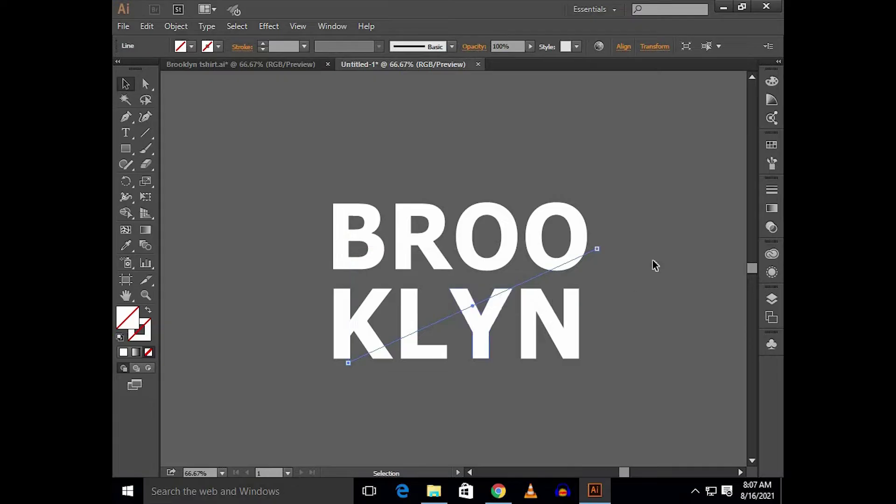
{"action": "mouse_move", "coordinate": [536, 278]}
{"action": "left_mouse_down"}
{"action": "mouse_move", "coordinate": [484, 216]}
{"action": "mouse_move", "coordinate": [545, 278]}
{"action": "left_mouse_up"}
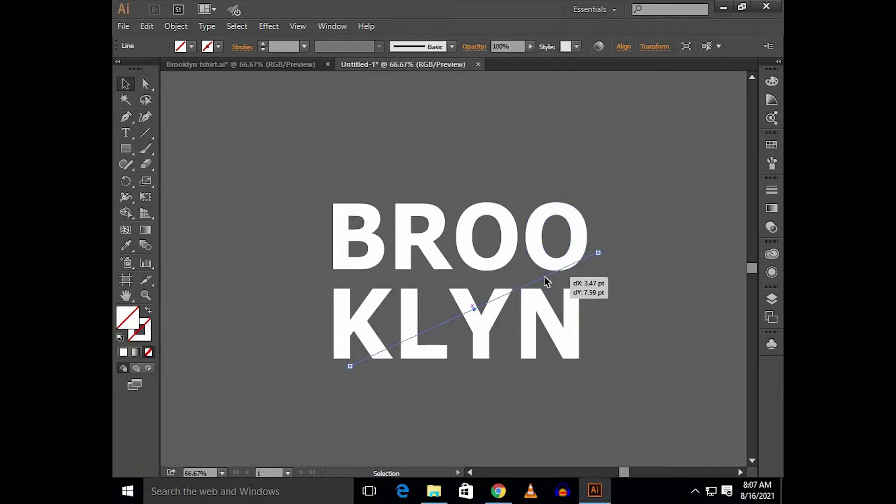
{"action": "key", "text": "ctrl+a"}
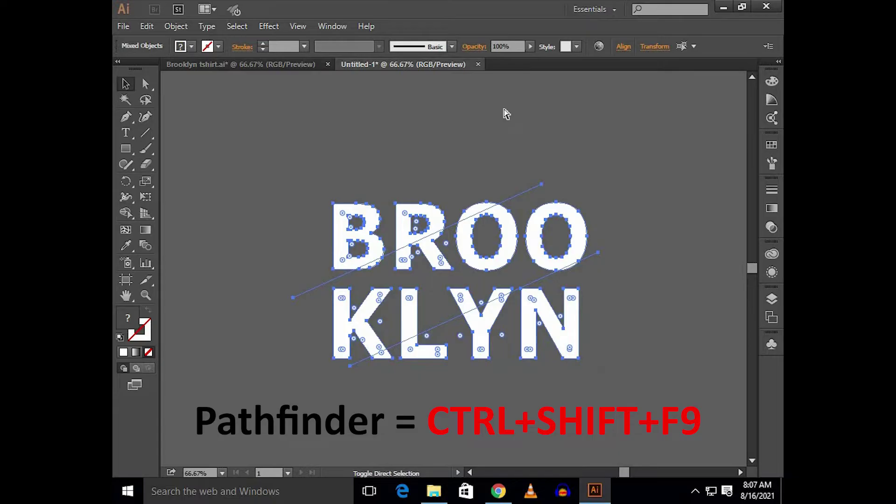
Cut the lettering along both lines with Pathfinder Divide
{"action": "key", "text": "ctrl+shift+F9"}
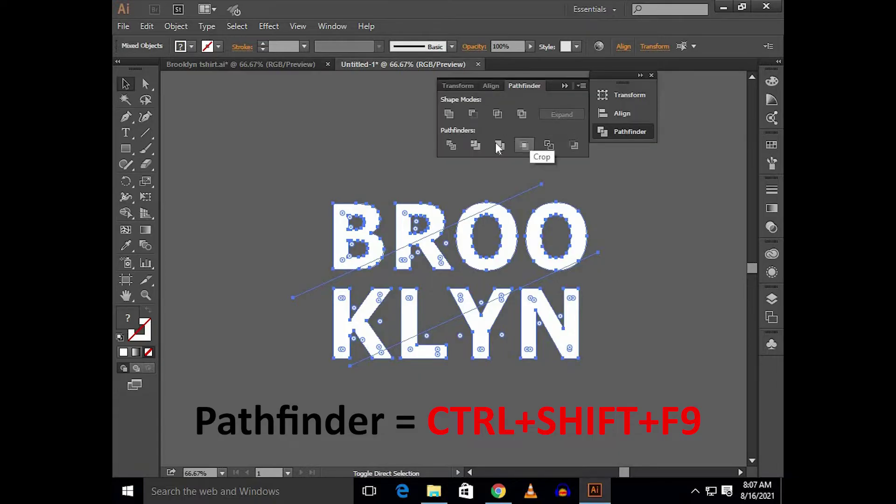
{"action": "left_click", "coordinate": [454, 147]}
{"action": "left_click", "coordinate": [566, 87]}
{"action": "left_click", "coordinate": [651, 75]}
{"action": "left_click", "coordinate": [517, 153]}
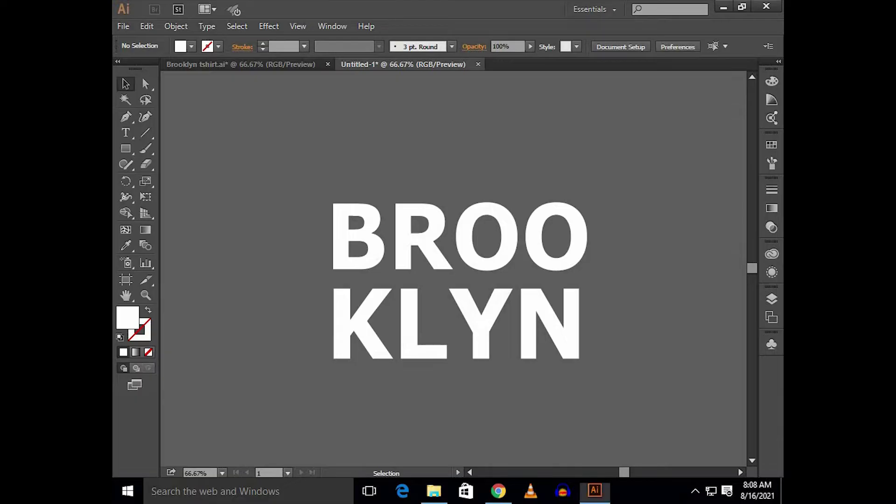
Ungroup the divided BROOKLYN letter pieces
{"action": "key", "text": "a"}
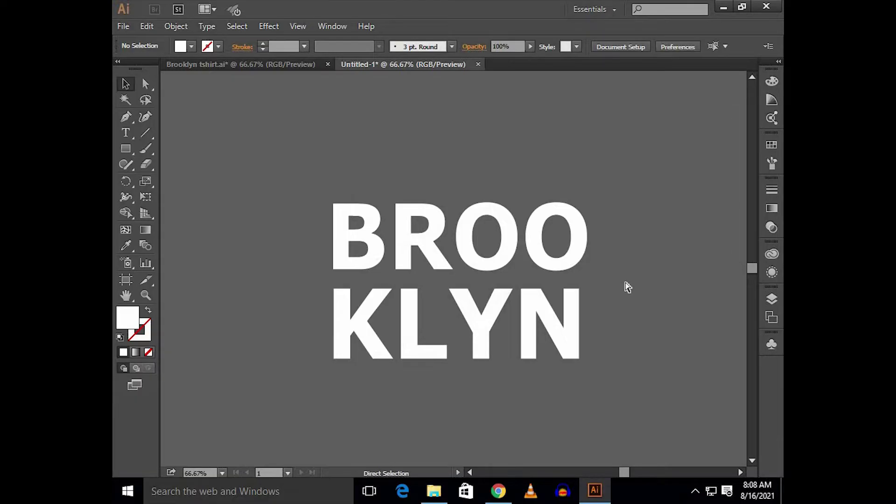
{"action": "key", "text": "v"}
{"action": "right_click", "coordinate": [571, 262]}
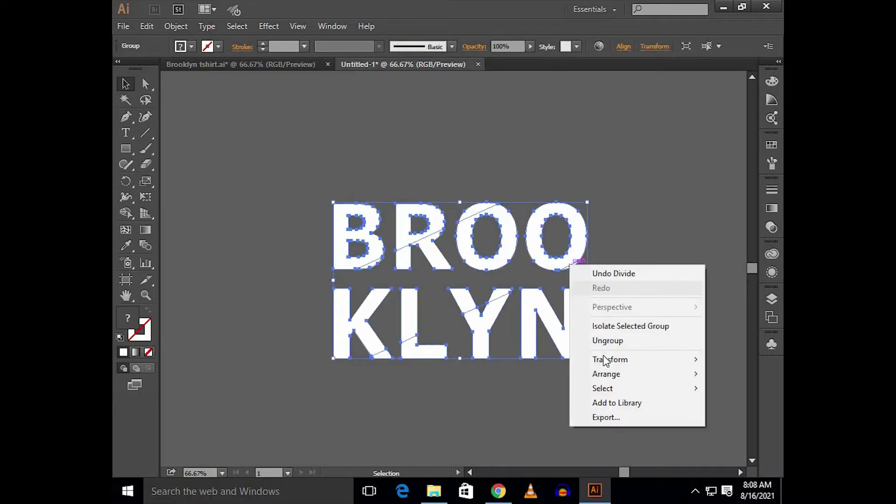
{"action": "left_click", "coordinate": [641, 282]}
In Outline view, group the two O, R, lower B, K and L pieces
{"action": "key", "text": "ctrl+y"}
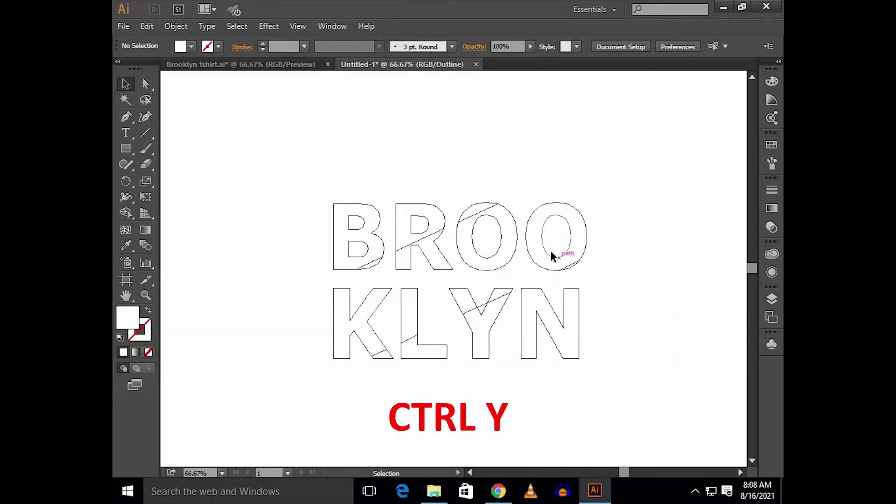
{"action": "left_click", "coordinate": [541, 260]}
{"action": "scroll", "coordinate": [541, 261], "scroll_direction": "up", "scroll_amount": 1}
{"action": "left_click", "coordinate": [481, 242], "text": "shift"}
{"action": "left_click", "coordinate": [391, 245], "text": "shift"}
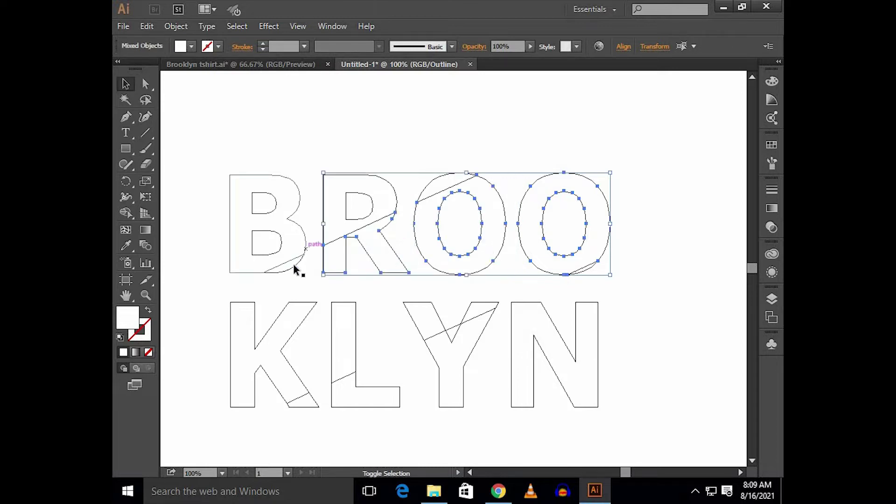
{"action": "left_click", "coordinate": [296, 261], "text": "shift"}
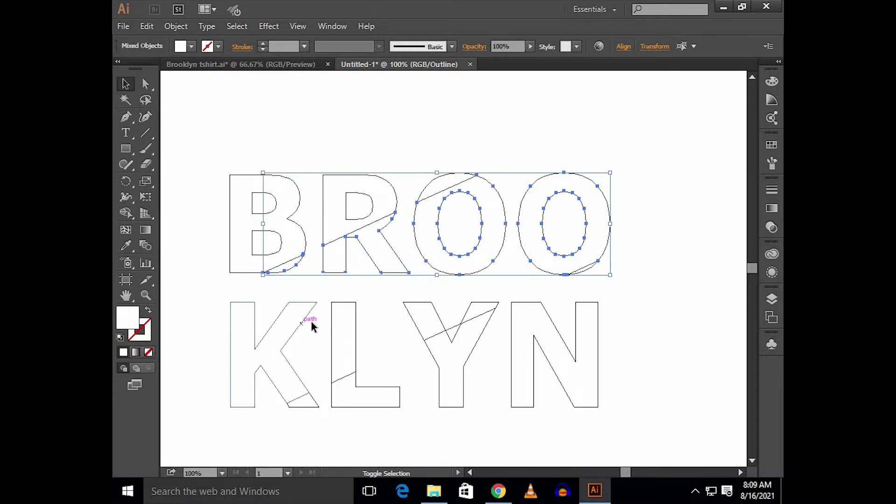
{"action": "left_click", "coordinate": [311, 322], "text": "shift"}
{"action": "left_click", "coordinate": [356, 325], "text": "shift"}
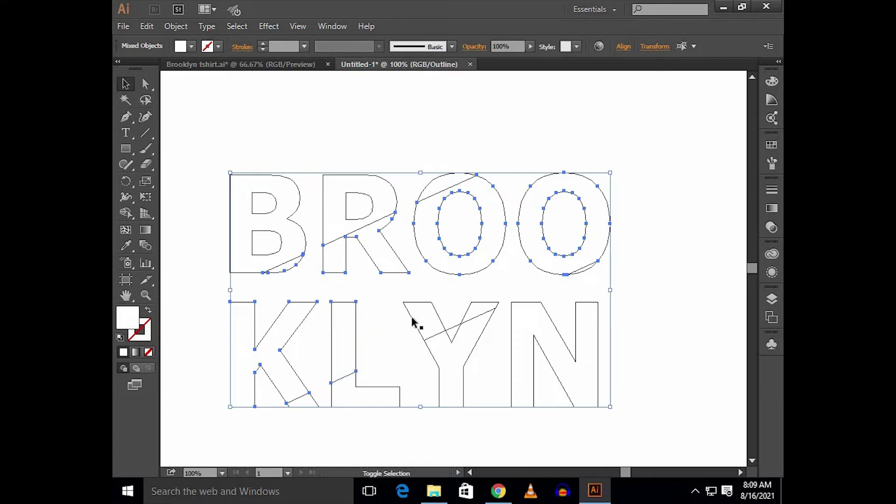
{"action": "right_click", "coordinate": [466, 316]}
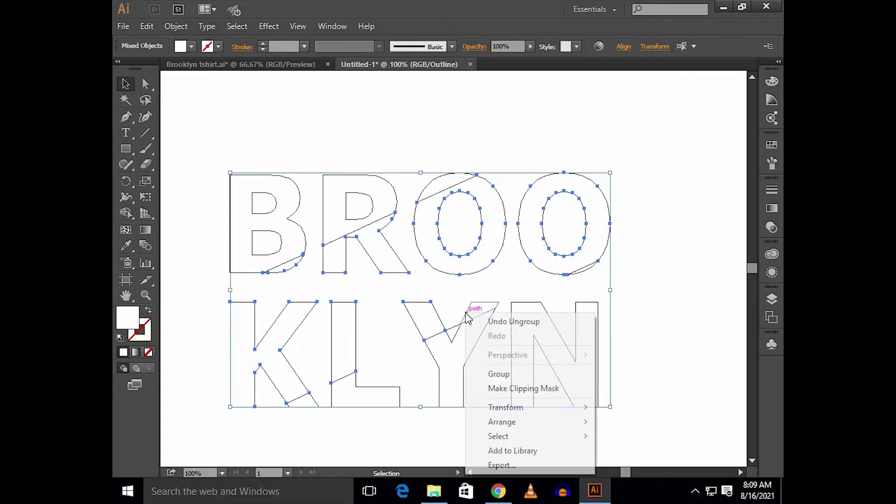
{"action": "left_click", "coordinate": [493, 372]}
{"action": "left_click", "coordinate": [666, 299]}
Group the N, Y, L, lower K, B, R and O pieces, then return to Preview
{"action": "left_click", "coordinate": [599, 316]}
{"action": "left_click", "coordinate": [477, 344], "text": "shift"}
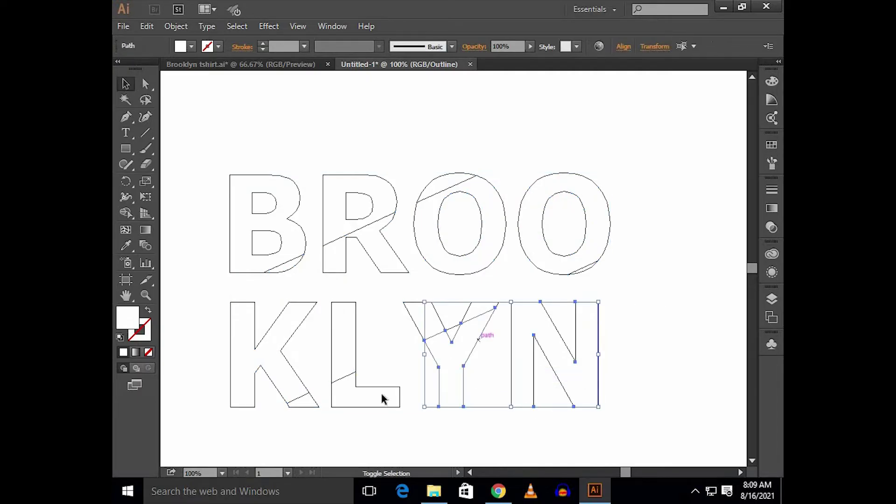
{"action": "left_click", "coordinate": [376, 404], "text": "shift"}
{"action": "left_click", "coordinate": [308, 403], "text": "shift"}
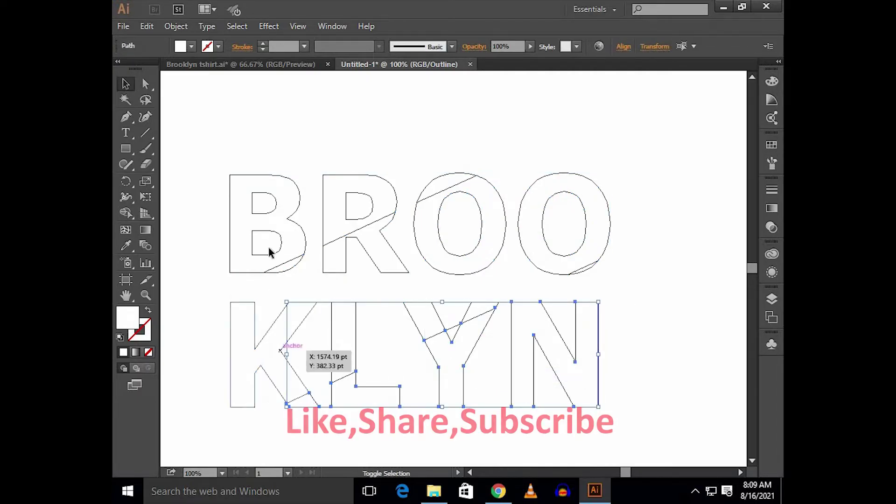
{"action": "left_click", "coordinate": [299, 196], "text": "shift"}
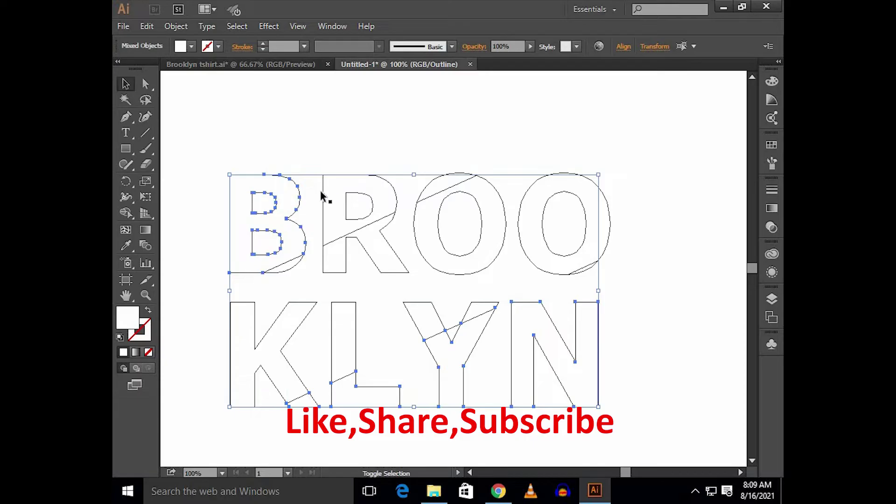
{"action": "left_click", "coordinate": [324, 194], "text": "shift"}
{"action": "left_click", "coordinate": [430, 185], "text": "shift"}
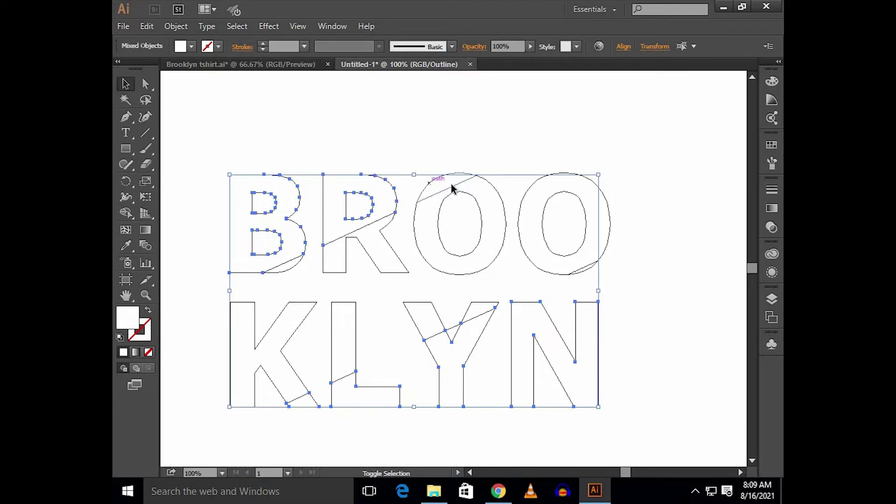
{"action": "right_click", "coordinate": [520, 144]}
{"action": "left_click", "coordinate": [528, 198]}
{"action": "left_click", "coordinate": [507, 167]}
{"action": "key", "text": "ctrl+y"}
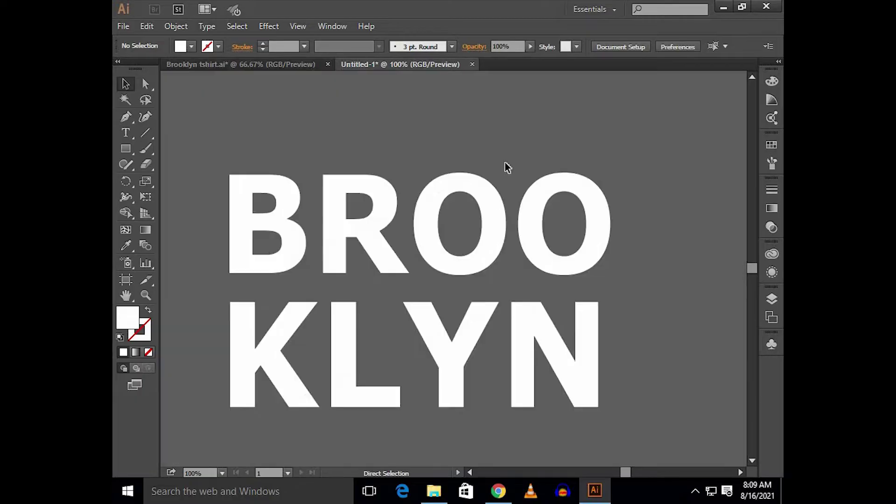
Swap the group's fill to stroke and make it a dashed line with shorter dashes
{"action": "left_click", "coordinate": [499, 195]}
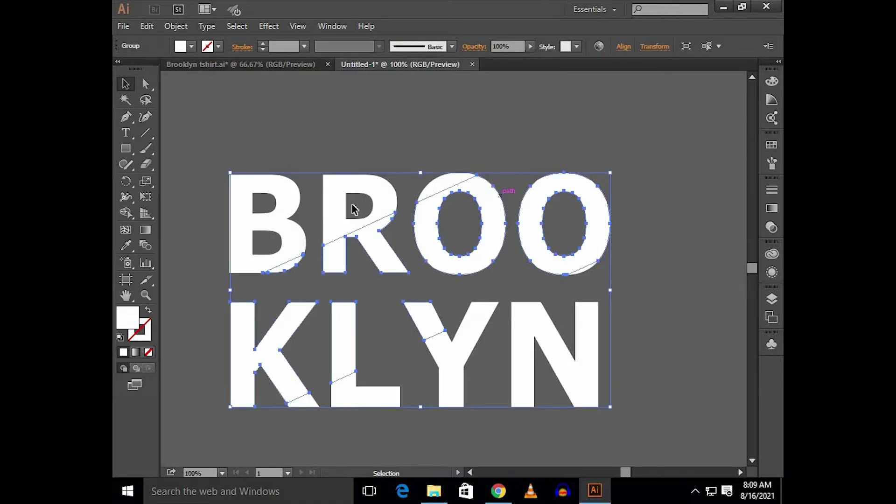
{"action": "left_click", "coordinate": [148, 311]}
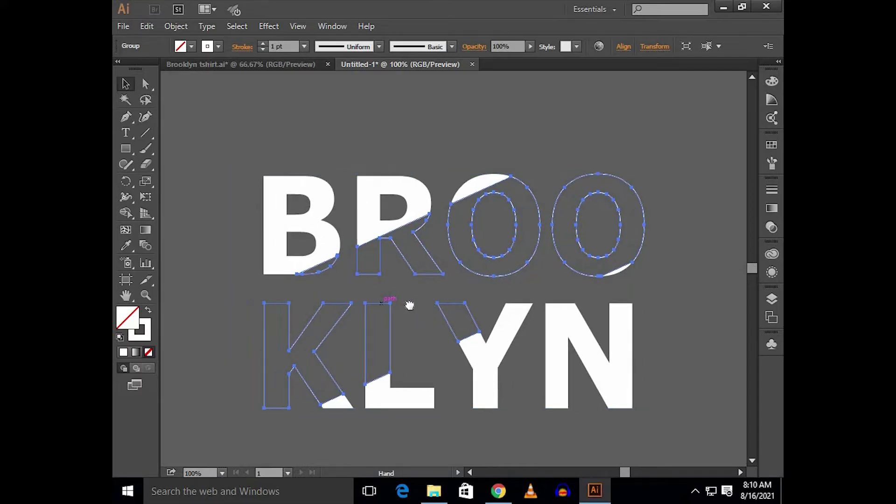
{"action": "left_click_drag", "start_coordinate": [379, 303], "coordinate": [422, 298]}
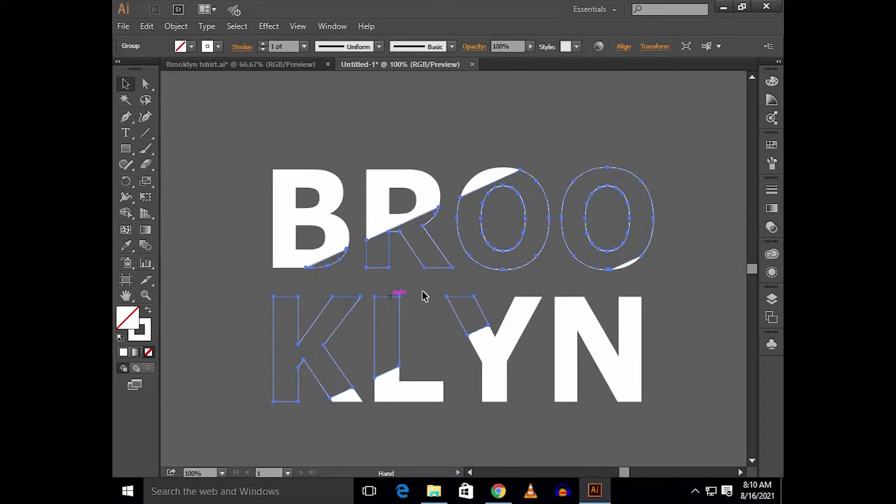
{"action": "left_click", "coordinate": [241, 47]}
{"action": "left_click", "coordinate": [144, 137]}
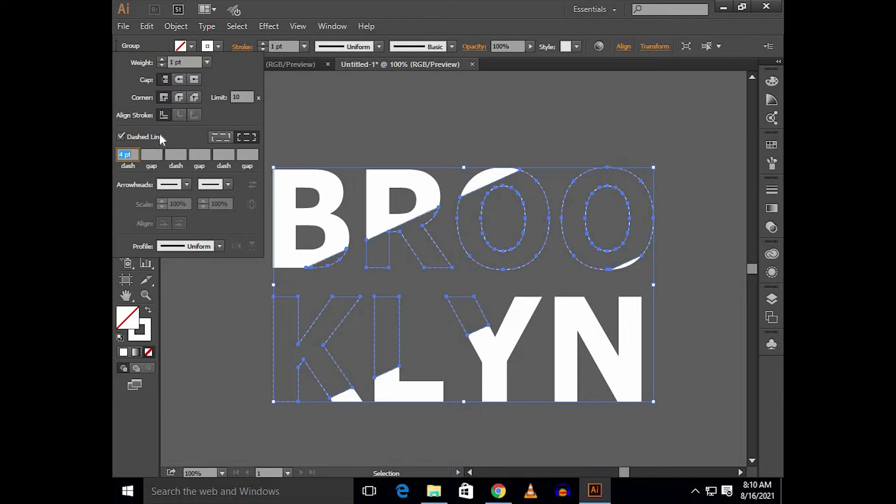
{"action": "key", "text": "Down"}
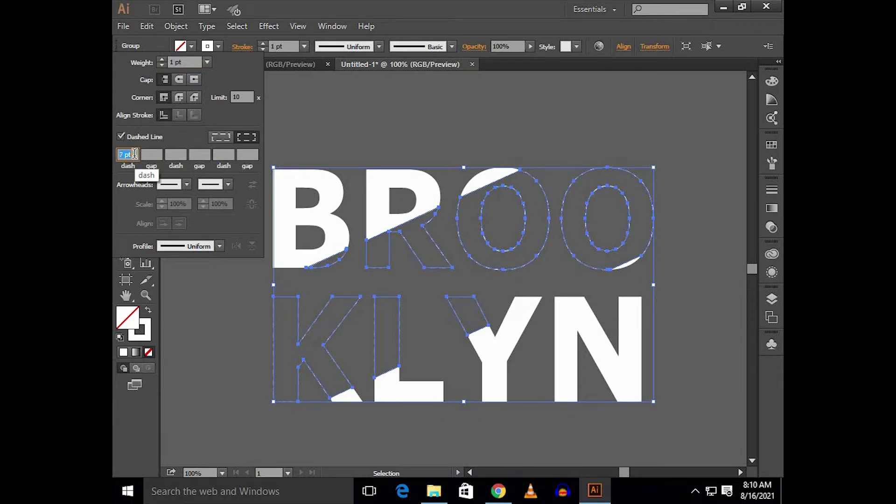
{"action": "left_click", "coordinate": [346, 136]}
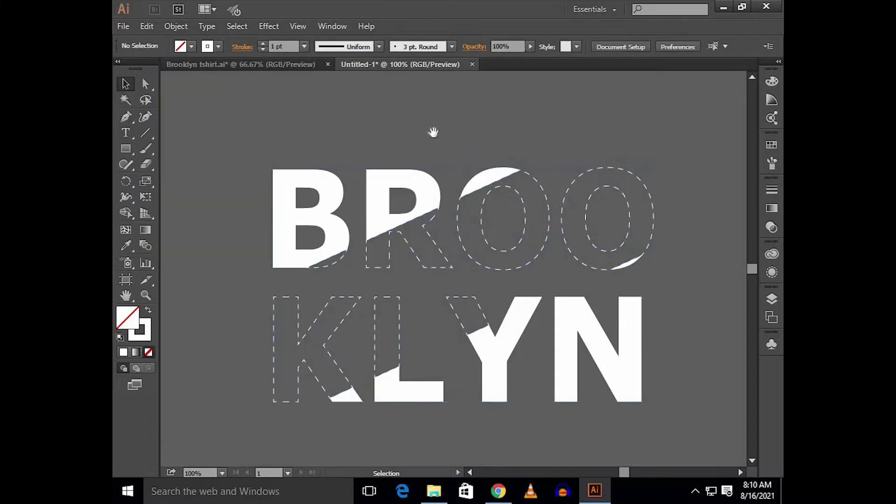
Recheck the dashed group's stroke settings and zoom out to recentre the view
{"action": "left_click", "coordinate": [488, 239]}
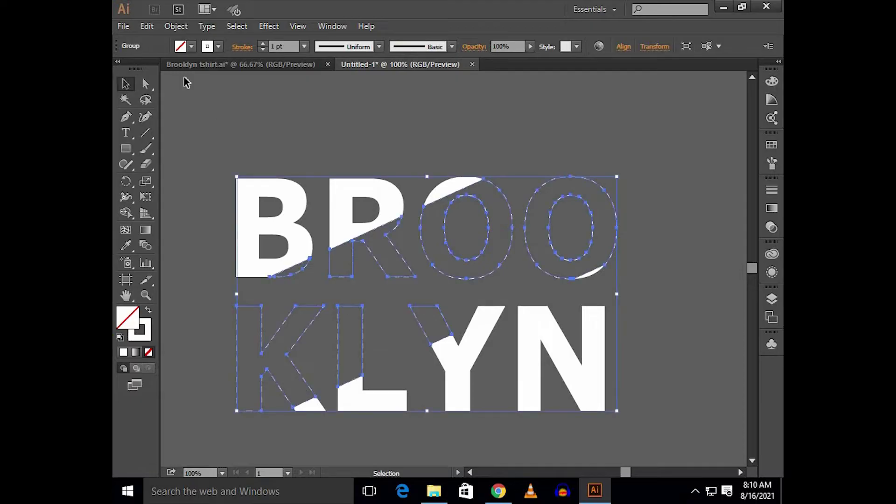
{"action": "left_click", "coordinate": [241, 47]}
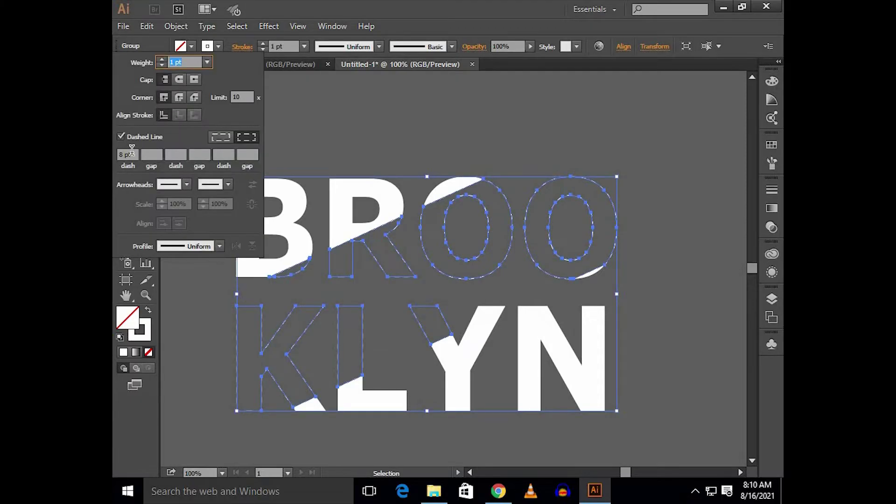
{"action": "left_click", "coordinate": [401, 161]}
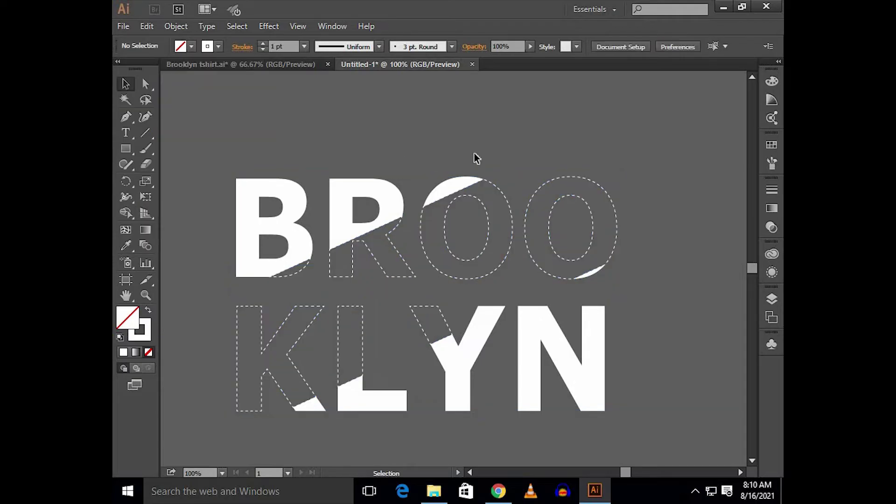
{"action": "key", "text": "ctrl+minus"}
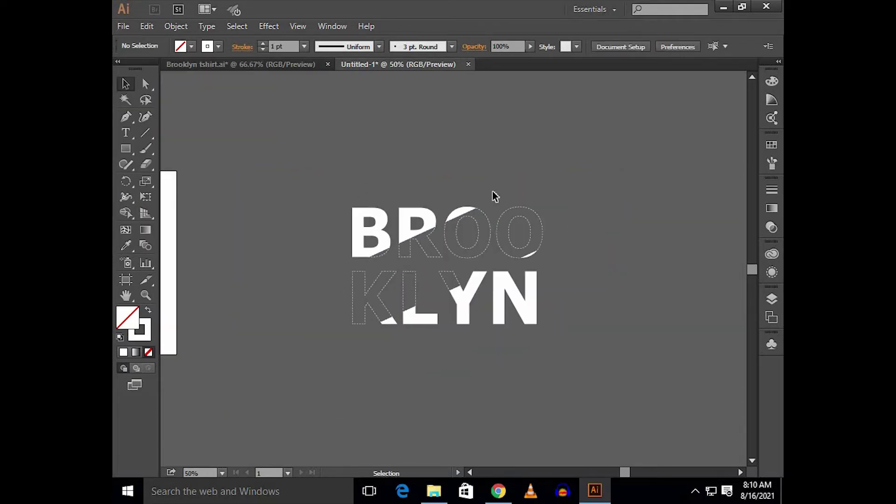
{"action": "left_click_drag", "start_coordinate": [492, 191], "coordinate": [482, 186]}
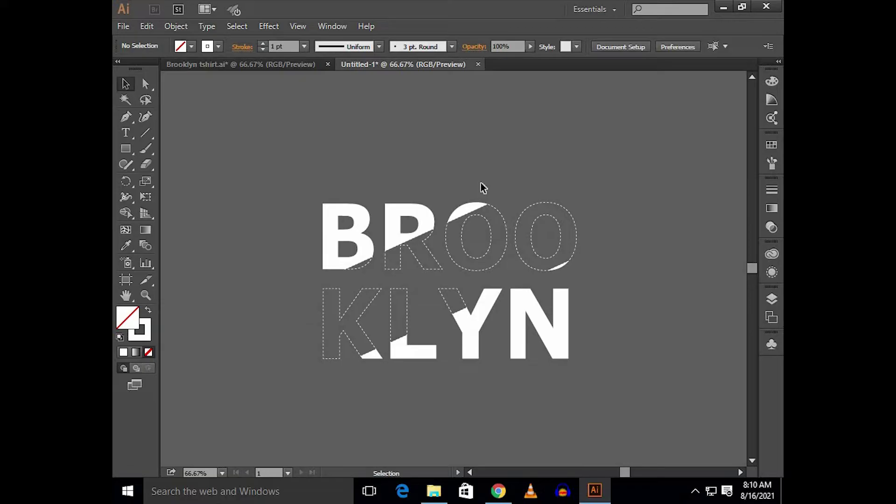
Draw a vertical straight path left of the lettering and select it
{"action": "left_click", "coordinate": [126, 117]}
{"action": "left_click", "coordinate": [289, 155]}
{"action": "left_click", "coordinate": [289, 321]}
{"action": "left_click", "coordinate": [289, 375]}
{"action": "key", "text": "v"}
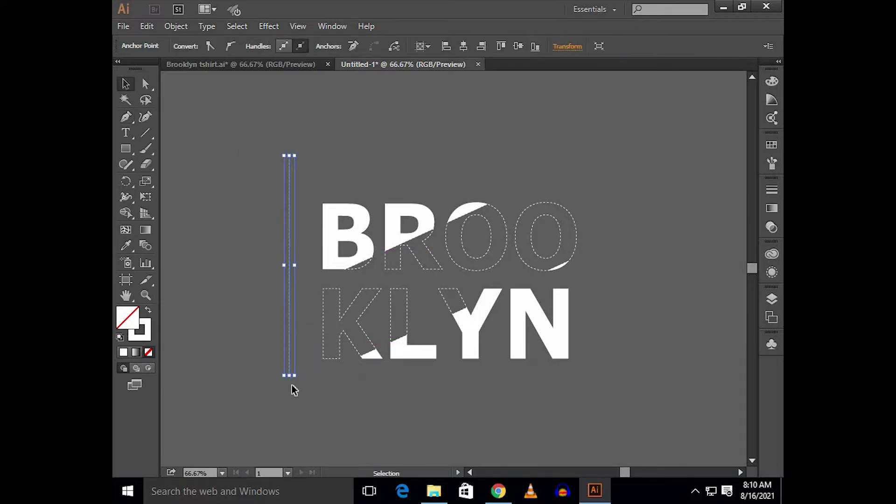
{"action": "left_click", "coordinate": [243, 161]}
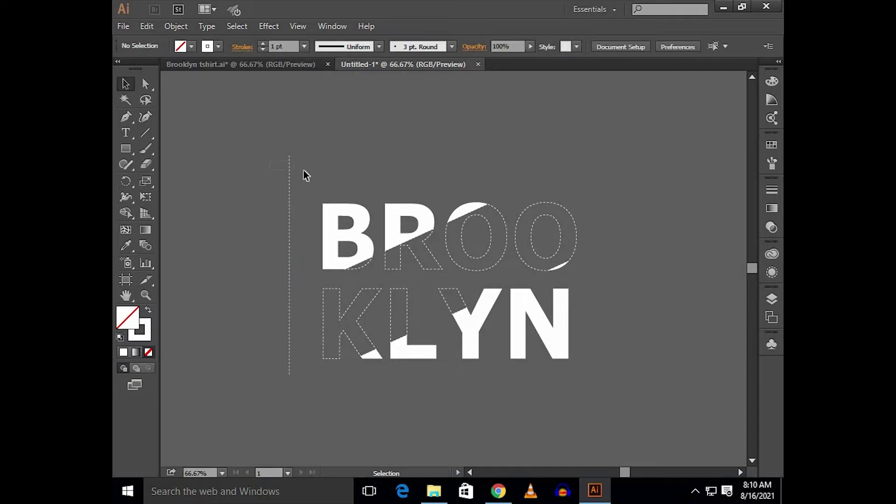
{"action": "left_click", "coordinate": [290, 175]}
Set the line's stroke colour to green #47a581
{"action": "left_click", "coordinate": [242, 46]}
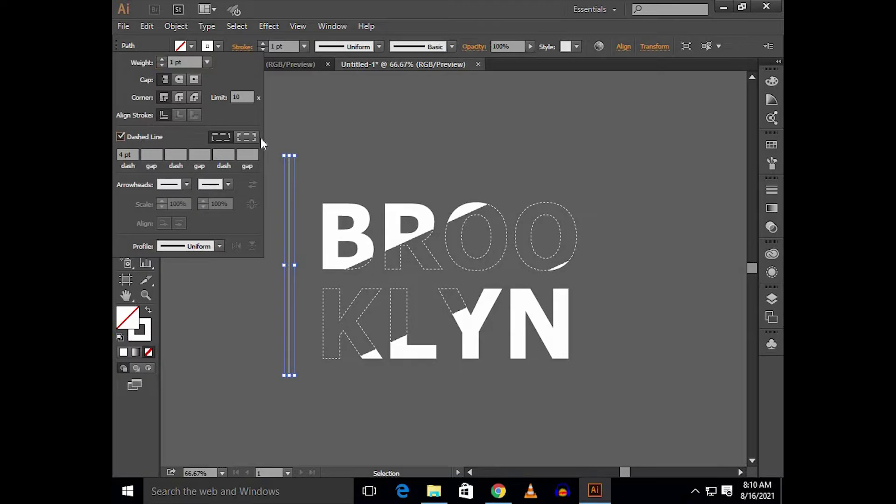
{"action": "key", "text": "F6"}
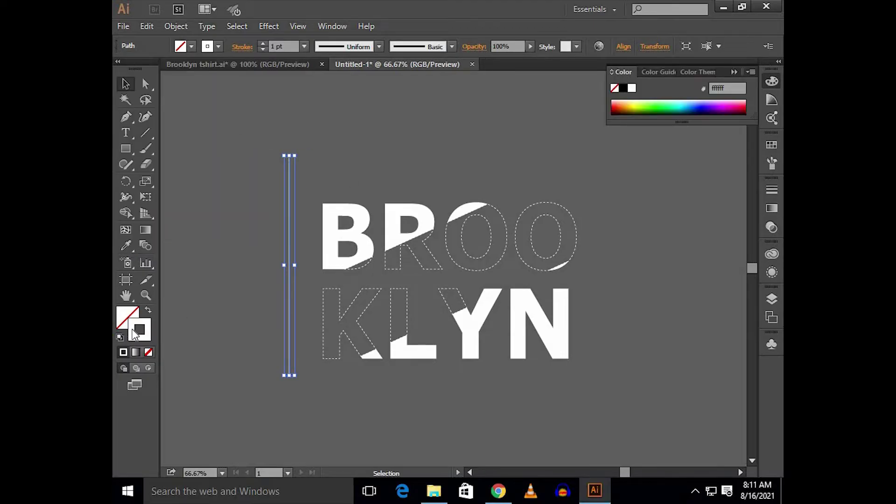
{"action": "double_click", "coordinate": [139, 330]}
{"action": "double_click", "coordinate": [426, 233]}
{"action": "right_click", "coordinate": [430, 232]}
{"action": "left_click", "coordinate": [462, 289]}
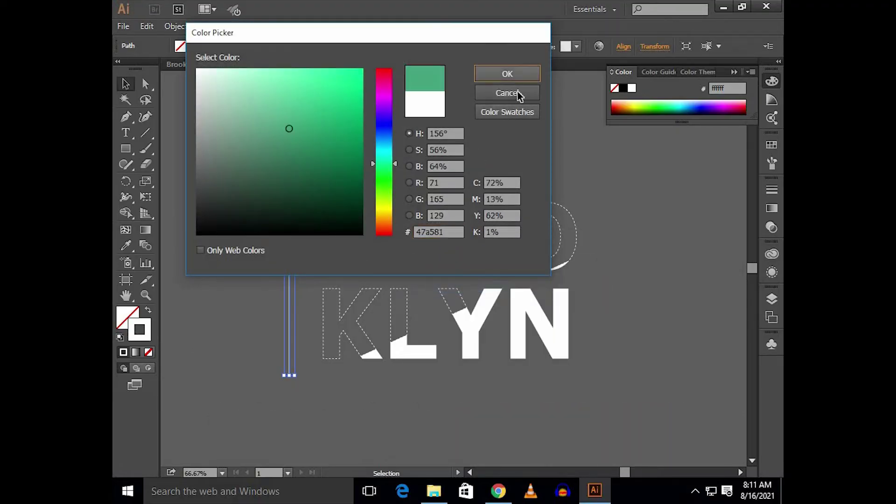
{"action": "left_click", "coordinate": [507, 73]}
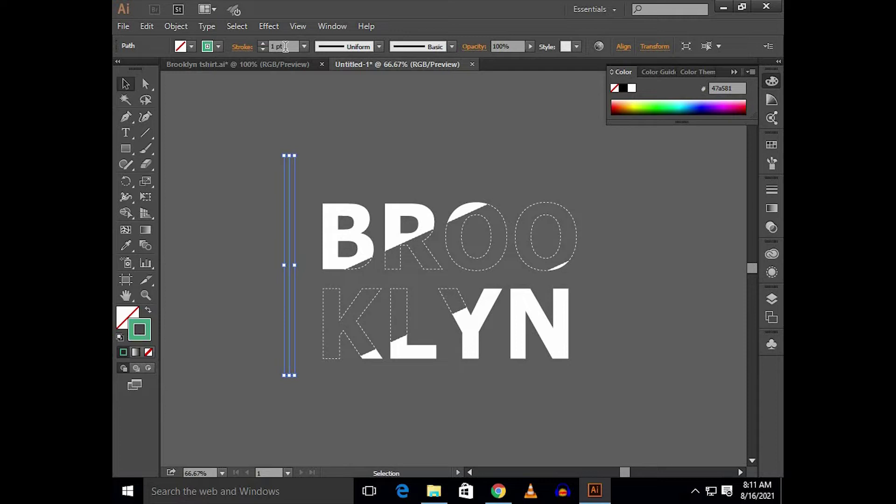
Make the stroke 8 pt thick with a tapered width profile
{"action": "type", "text": "5"}
{"action": "key", "text": "Return"}
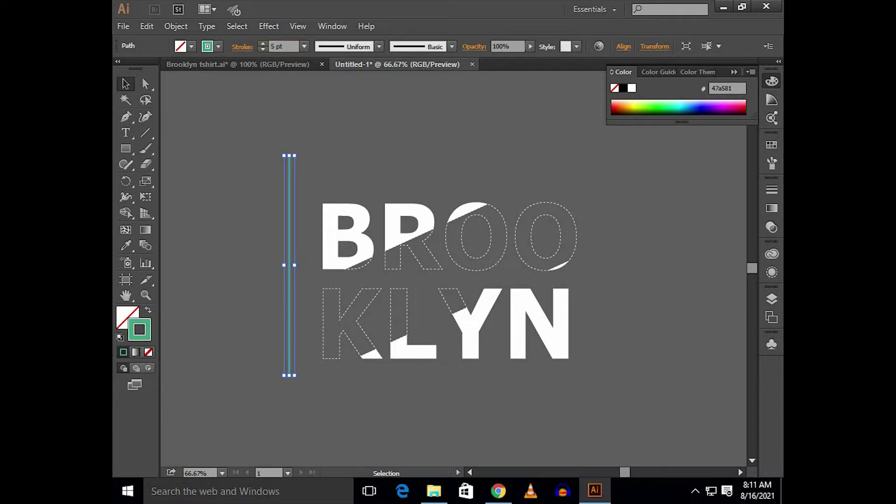
{"action": "type", "text": "8"}
{"action": "key", "text": "Return"}
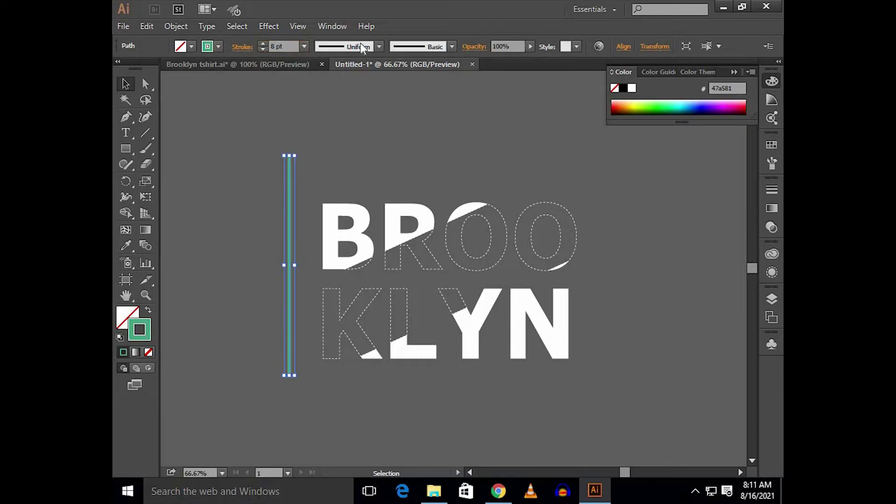
{"action": "left_click", "coordinate": [362, 47]}
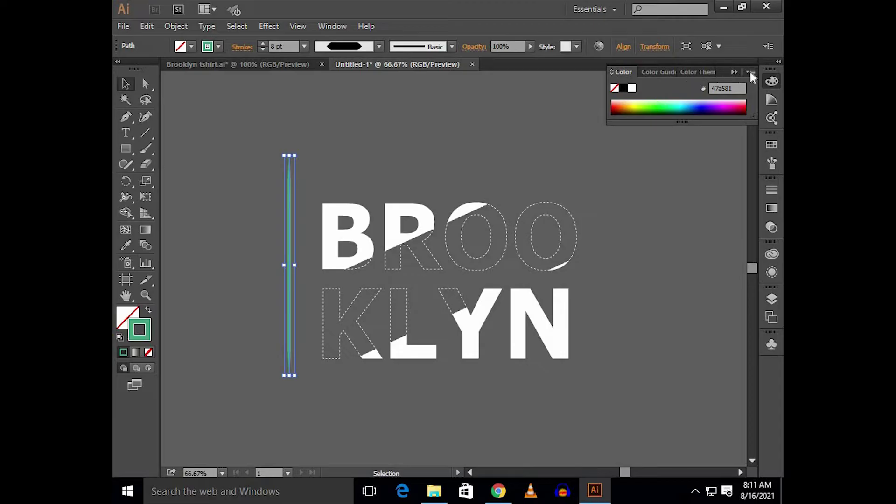
{"action": "left_click", "coordinate": [734, 72]}
Rotate the green tapered stroke diagonally and move it over the BRO letters
{"action": "left_click_drag", "start_coordinate": [300, 150], "coordinate": [383, 217]}
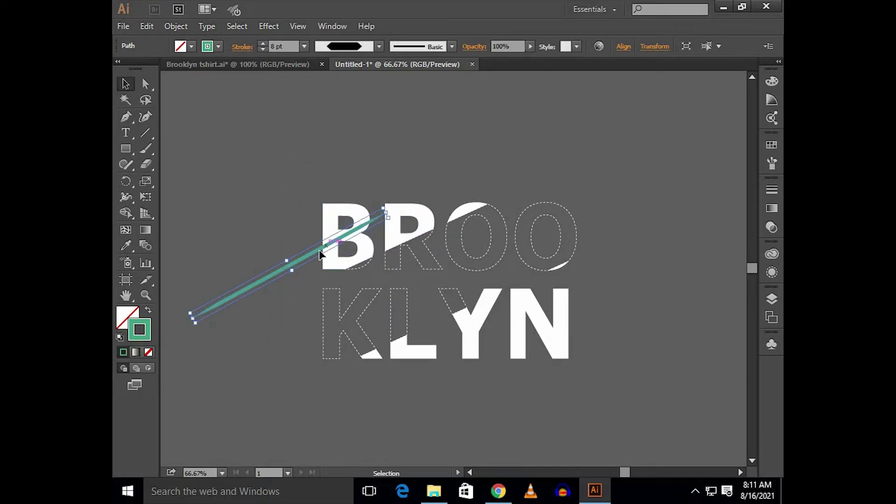
{"action": "left_click_drag", "start_coordinate": [322, 262], "coordinate": [453, 233]}
{"action": "scroll", "coordinate": [453, 233], "scroll_direction": "up", "scroll_amount": 2}
{"action": "mouse_move", "coordinate": [632, 143]}
{"action": "left_mouse_down"}
{"action": "mouse_move", "coordinate": [686, 169]}
{"action": "mouse_move", "coordinate": [677, 169]}
{"action": "left_mouse_up"}
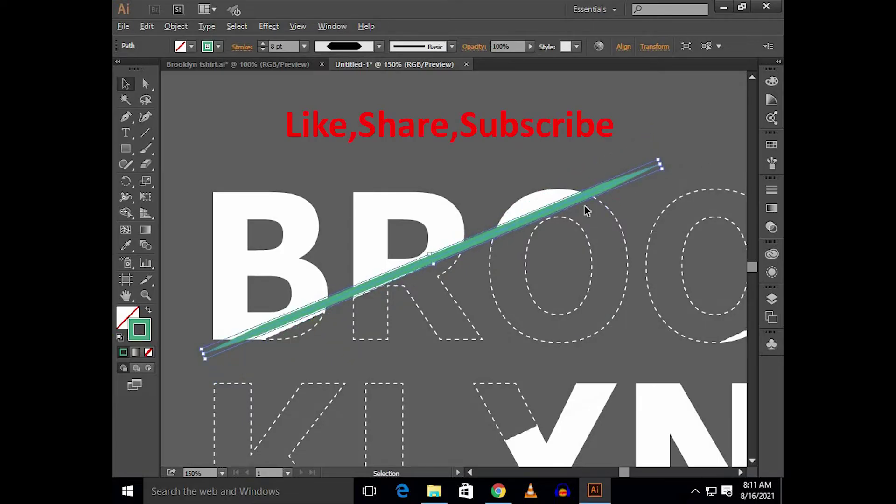
{"action": "scroll", "coordinate": [587, 210], "scroll_direction": "up", "scroll_amount": 3}
{"action": "scroll", "coordinate": [597, 181], "scroll_direction": "down", "scroll_amount": 3}
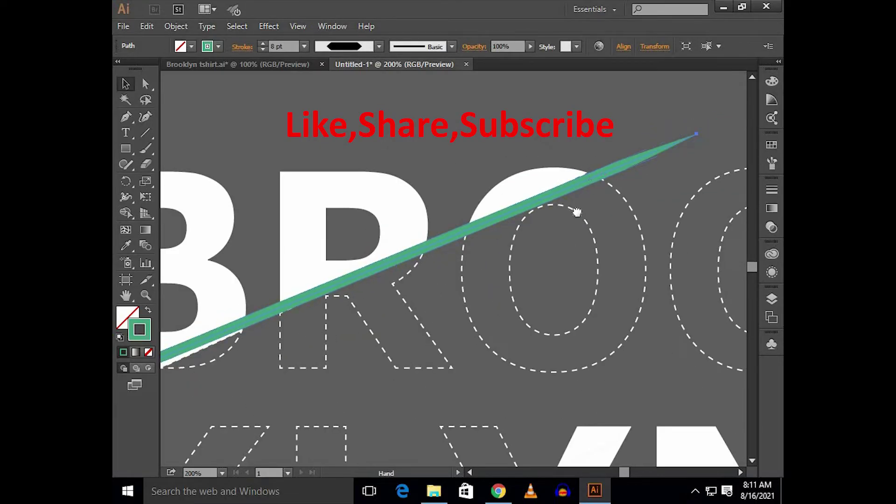
Nudge the diagonal stroke onto the slanted cut edge of the letters
{"action": "left_click_drag", "start_coordinate": [228, 326], "coordinate": [274, 298]}
{"action": "scroll", "coordinate": [537, 216], "scroll_direction": "right", "scroll_amount": 5}
{"action": "scroll", "coordinate": [485, 210], "scroll_direction": "up", "scroll_amount": 3}
{"action": "mouse_move", "coordinate": [485, 209]}
{"action": "left_mouse_down"}
{"action": "mouse_move", "coordinate": [477, 196]}
{"action": "mouse_move", "coordinate": [477, 206]}
{"action": "left_mouse_up"}
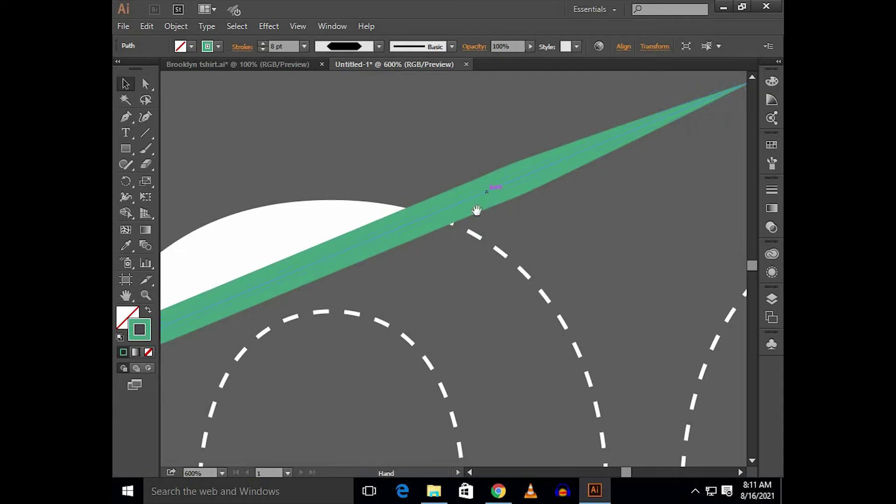
{"action": "scroll", "coordinate": [477, 211], "scroll_direction": "left", "scroll_amount": 5}
{"action": "scroll", "coordinate": [477, 211], "scroll_direction": "up", "scroll_amount": 2}
Fine-tune the stroke's angle with the Rotate tool to match the cut line
{"action": "key", "text": "r"}
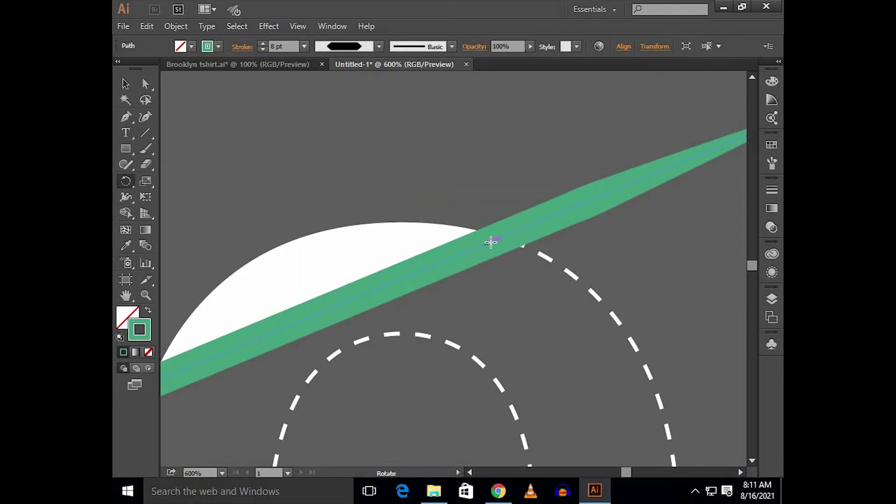
{"action": "scroll", "coordinate": [503, 247], "scroll_direction": "down", "scroll_amount": 5}
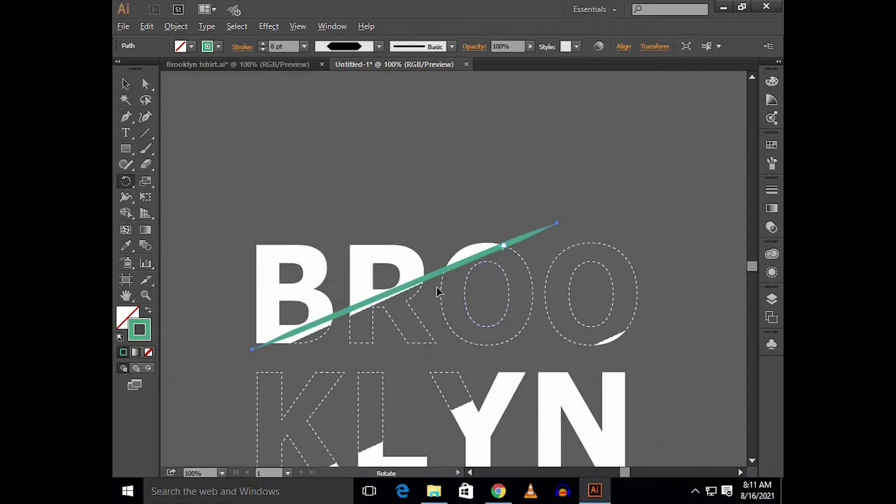
{"action": "scroll", "coordinate": [389, 283], "scroll_direction": "left", "scroll_amount": 3}
{"action": "scroll", "coordinate": [389, 283], "scroll_direction": "down", "scroll_amount": 2}
{"action": "scroll", "coordinate": [388, 285], "scroll_direction": "up", "scroll_amount": 3}
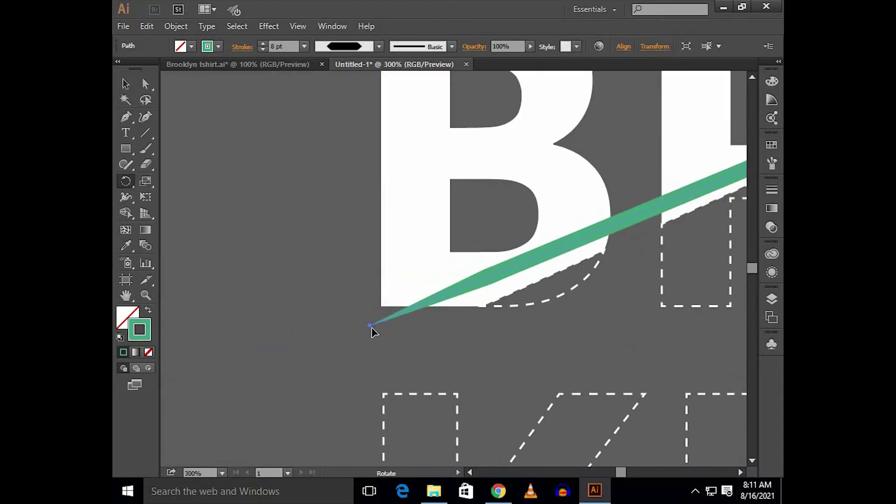
{"action": "left_click_drag", "start_coordinate": [372, 330], "coordinate": [377, 361]}
Zoom out to view the whole lettering and reselect the green slash
{"action": "key", "text": "v"}
{"action": "key", "text": "Escape"}
{"action": "key", "text": "v"}
{"action": "left_click", "coordinate": [322, 250]}
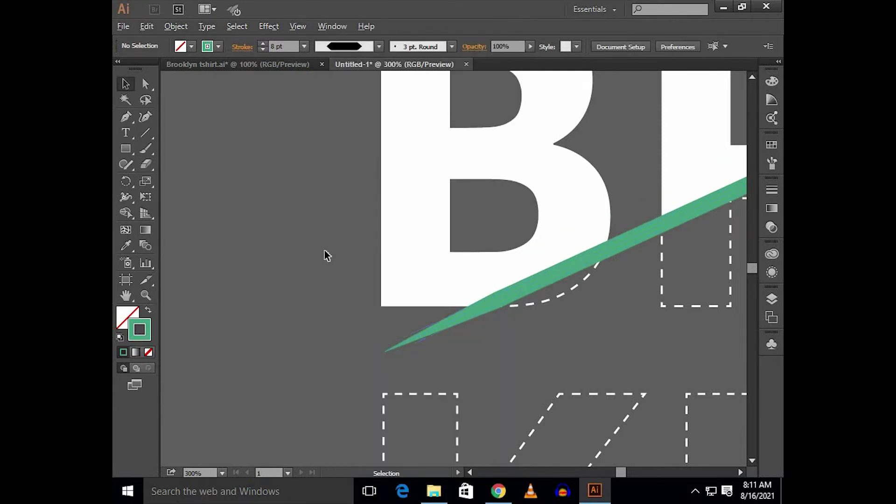
{"action": "key", "text": "ctrl+minus"}
{"action": "key", "text": "ctrl+minus"}
{"action": "key", "text": "ctrl+minus"}
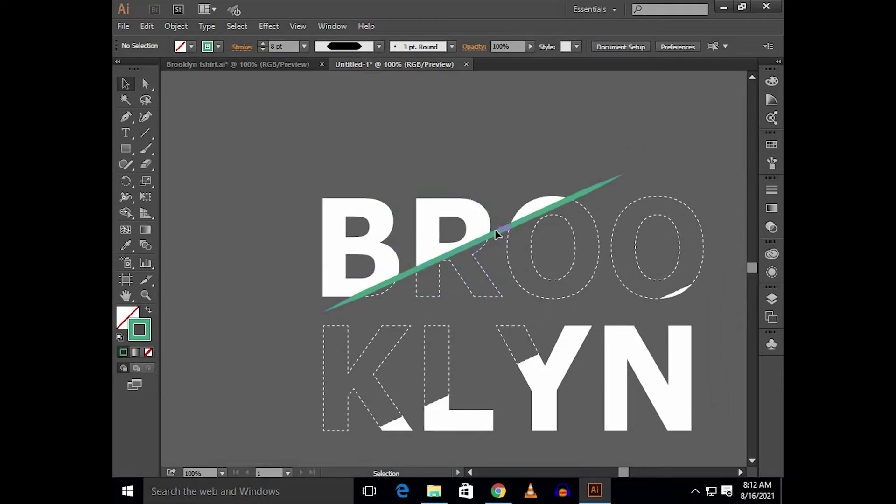
{"action": "left_click", "coordinate": [493, 227]}
{"action": "key", "text": "ctrl+minus"}
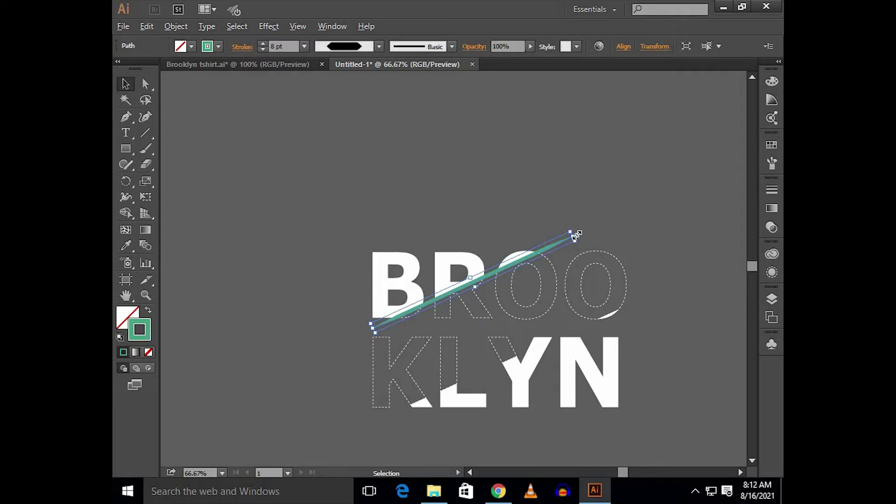
Lengthen the green slash and Alt-drag a copy down toward the KLYN row
{"action": "mouse_move", "coordinate": [575, 235]}
{"action": "left_mouse_down"}
{"action": "mouse_move", "coordinate": [609, 233]}
{"action": "mouse_move", "coordinate": [613, 307]}
{"action": "left_mouse_up"}
{"action": "scroll", "coordinate": [607, 299], "scroll_direction": "up", "scroll_amount": 7}
{"action": "left_click_drag", "start_coordinate": [597, 255], "coordinate": [628, 359]}
{"action": "scroll", "coordinate": [541, 303], "scroll_direction": "down", "scroll_amount": 2}
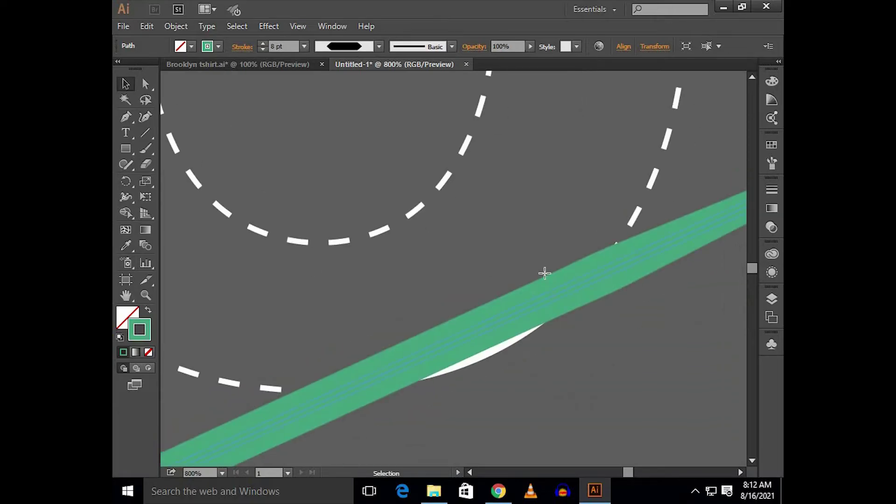
Rotate the copied slash to align it with the KLYN diagonal cut
{"action": "key", "text": "r"}
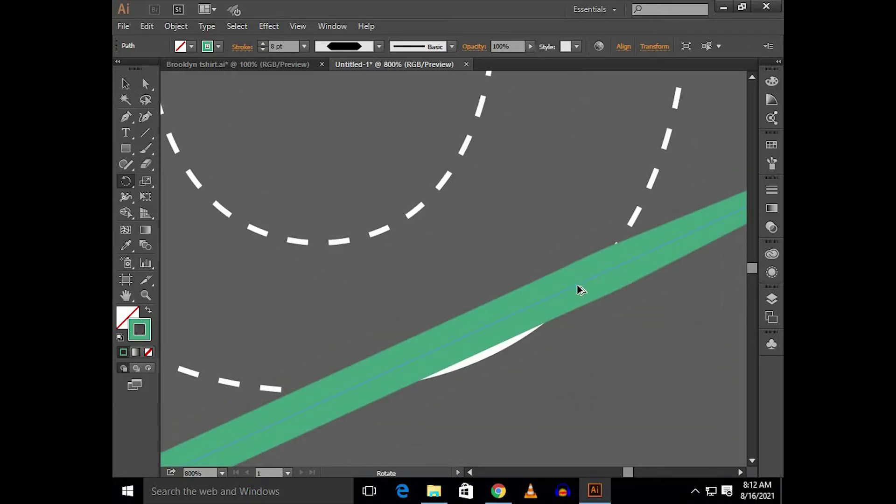
{"action": "scroll", "coordinate": [410, 340], "scroll_direction": "down", "scroll_amount": 1}
{"action": "scroll", "coordinate": [330, 294], "scroll_direction": "down", "scroll_amount": 1}
{"action": "scroll", "coordinate": [518, 231], "scroll_direction": "down", "scroll_amount": 1}
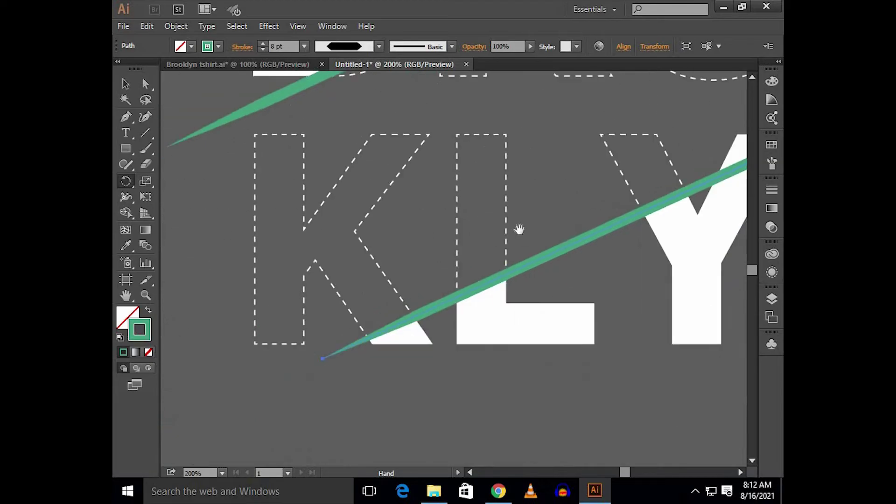
{"action": "key", "text": "v"}
{"action": "left_click", "coordinate": [388, 351]}
{"action": "left_click", "coordinate": [376, 330]}
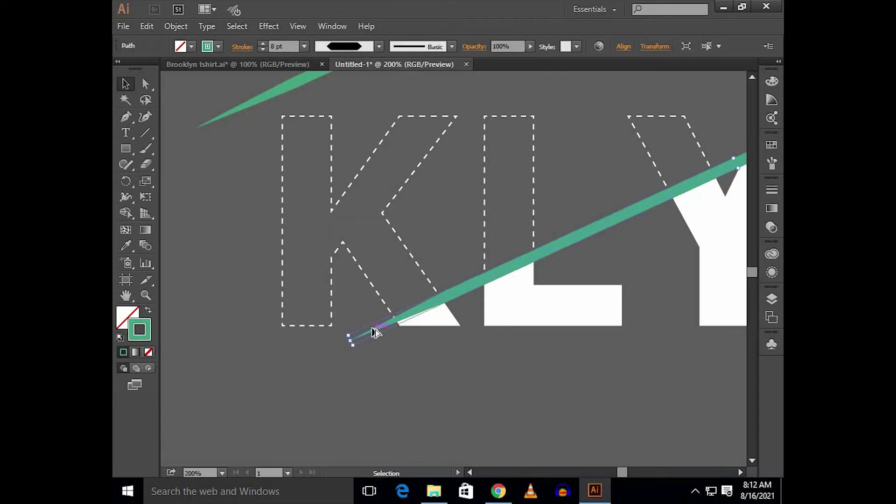
{"action": "scroll", "coordinate": [375, 330], "scroll_direction": "down", "scroll_amount": 3}
Lengthen the lower slash at both ends and recentre the lettering in view
{"action": "left_click_drag", "start_coordinate": [364, 333], "coordinate": [340, 344]}
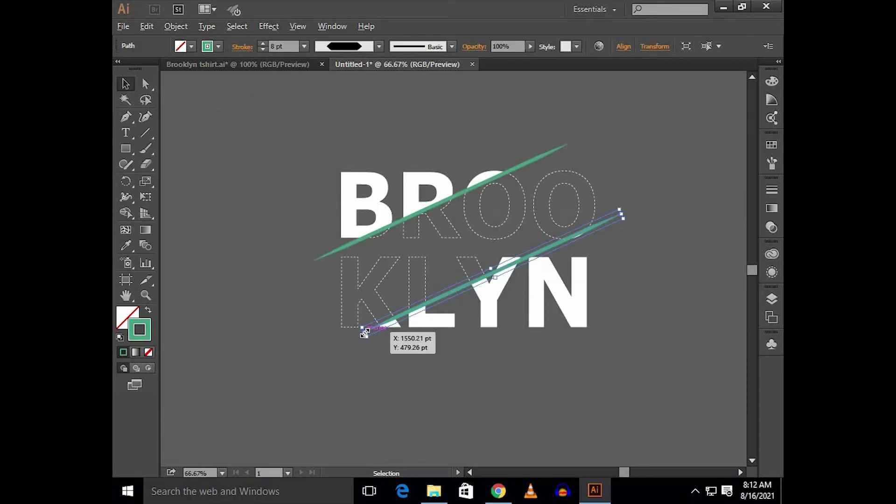
{"action": "left_click", "coordinate": [396, 360]}
{"action": "scroll", "coordinate": [396, 360], "scroll_direction": "down", "scroll_amount": 1}
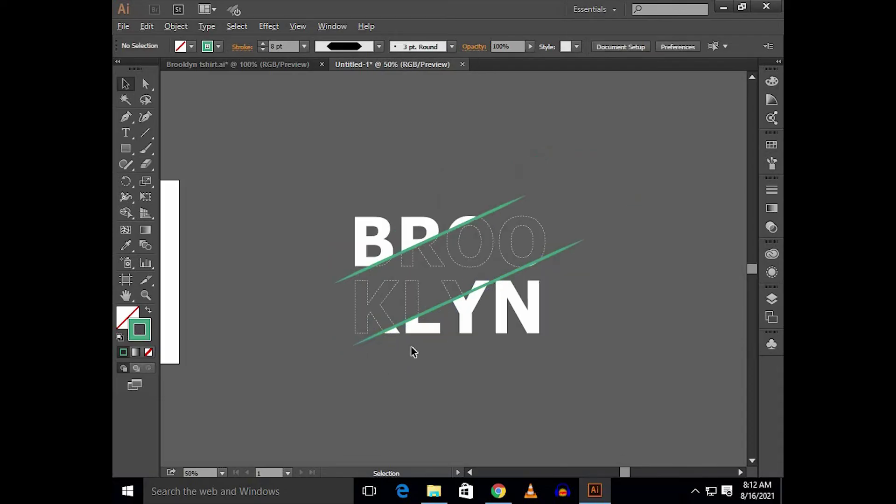
{"action": "left_click_drag", "start_coordinate": [444, 313], "coordinate": [489, 296]}
{"action": "scroll", "coordinate": [489, 296], "scroll_direction": "up", "scroll_amount": 1}
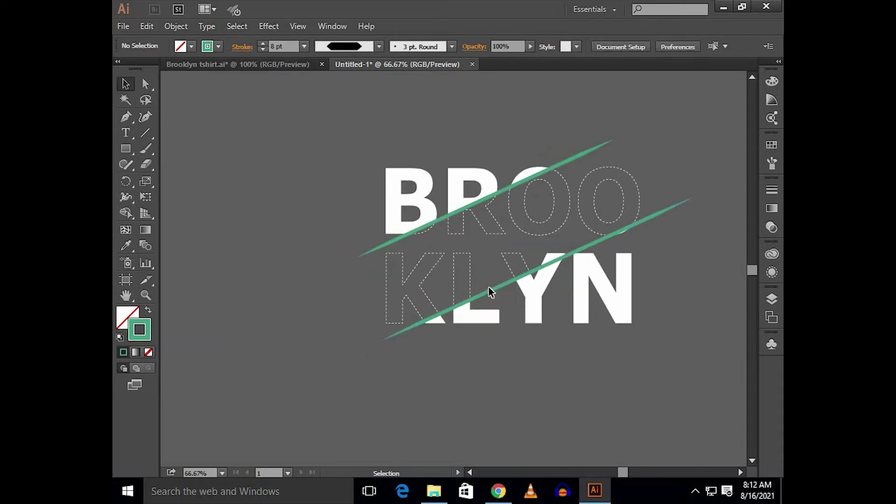
{"action": "scroll", "coordinate": [414, 217], "scroll_direction": "up", "scroll_amount": 1}
{"action": "scroll", "coordinate": [413, 217], "scroll_direction": "up", "scroll_amount": 1}
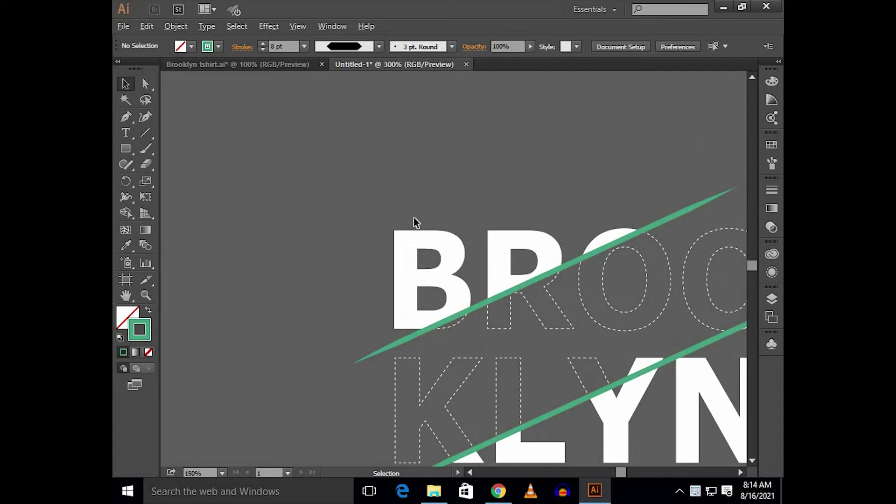
Draw an L-shaped corner bracket path above and left of the B with the Pen tool
{"action": "scroll", "coordinate": [413, 217], "scroll_direction": "up", "scroll_amount": 2}
{"action": "key", "text": "p"}
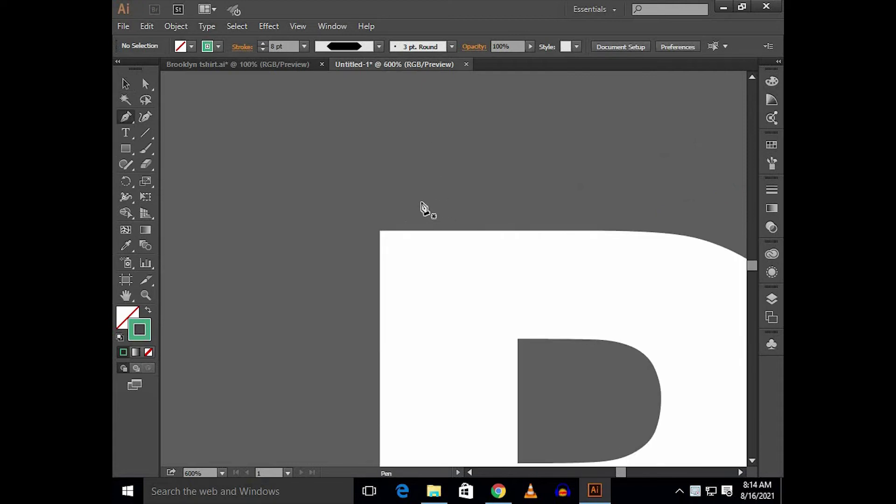
{"action": "left_click", "coordinate": [459, 189]}
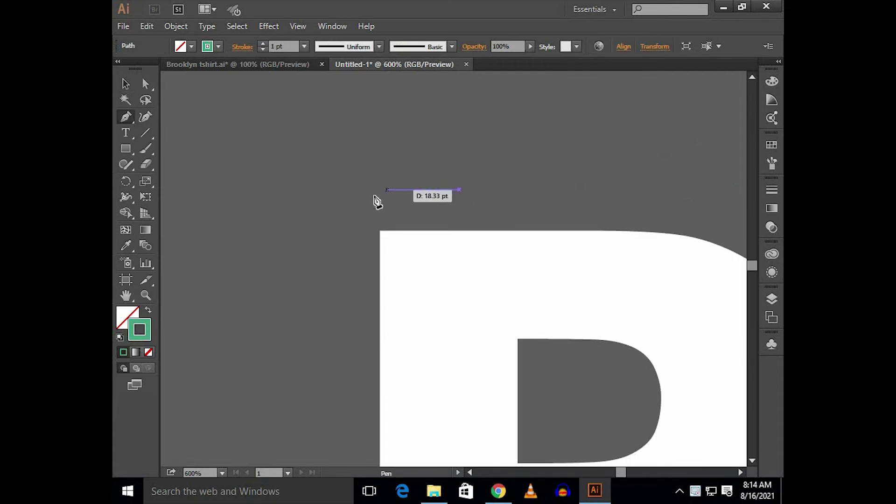
{"action": "left_click", "coordinate": [356, 189]}
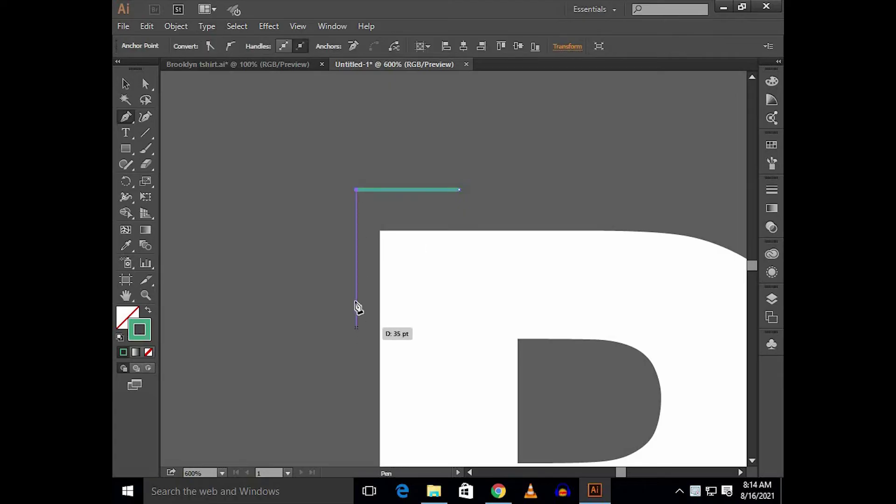
{"action": "left_click", "coordinate": [357, 281]}
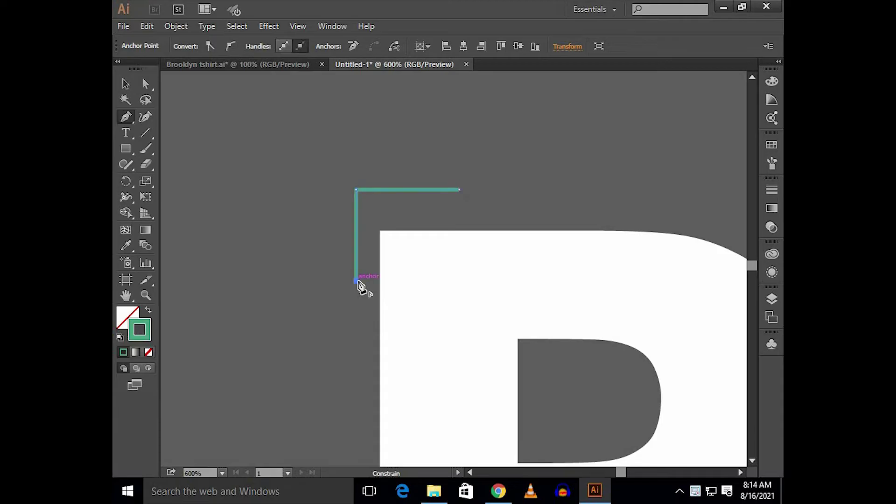
{"action": "key", "text": "v"}
{"action": "left_click", "coordinate": [337, 200]}
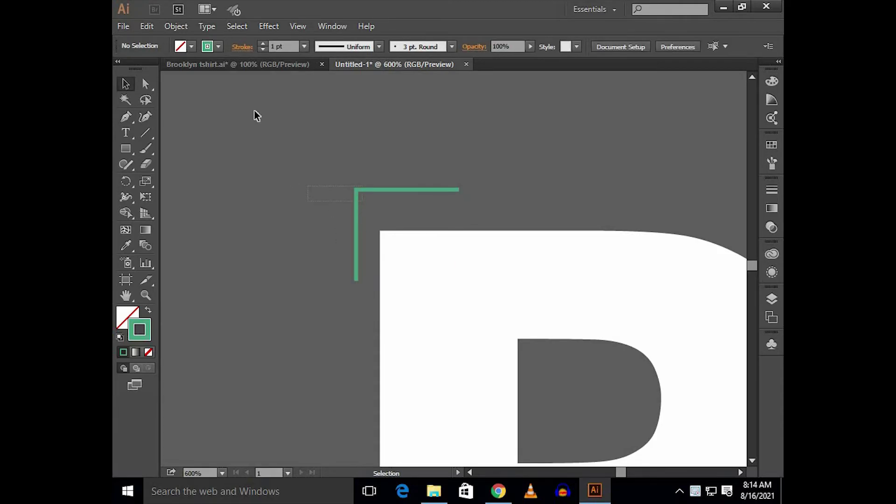
Give the bracket a white 5 pt stroke
{"action": "key", "text": "ctrl+a"}
{"action": "left_click", "coordinate": [206, 47]}
{"action": "left_click", "coordinate": [140, 66]}
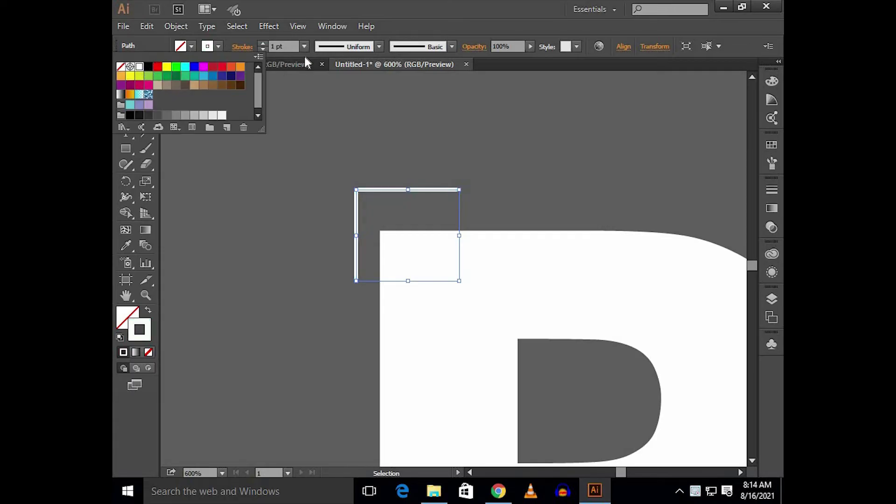
{"action": "left_click", "coordinate": [296, 49]}
{"action": "type", "text": "5"}
{"action": "key", "text": "Return"}
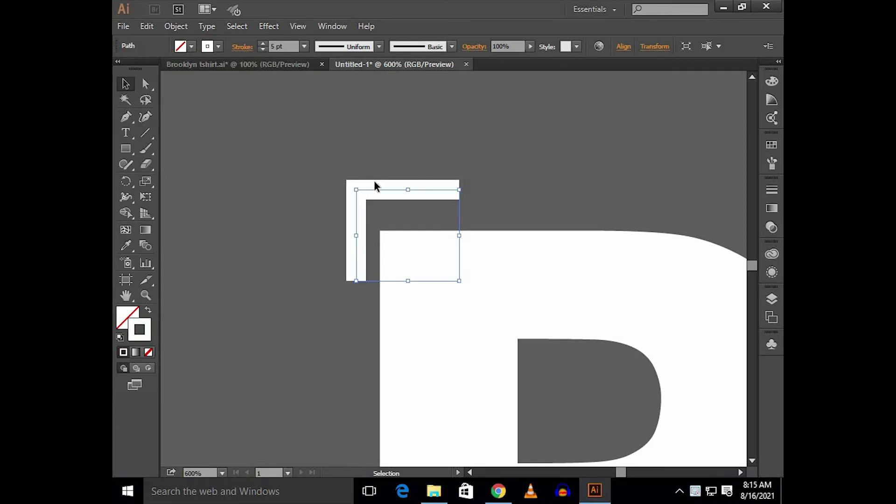
Enlarge and nudge the bracket, then apply a tapered pointed Width Profile
{"action": "left_click_drag", "start_coordinate": [462, 236], "coordinate": [481, 236]}
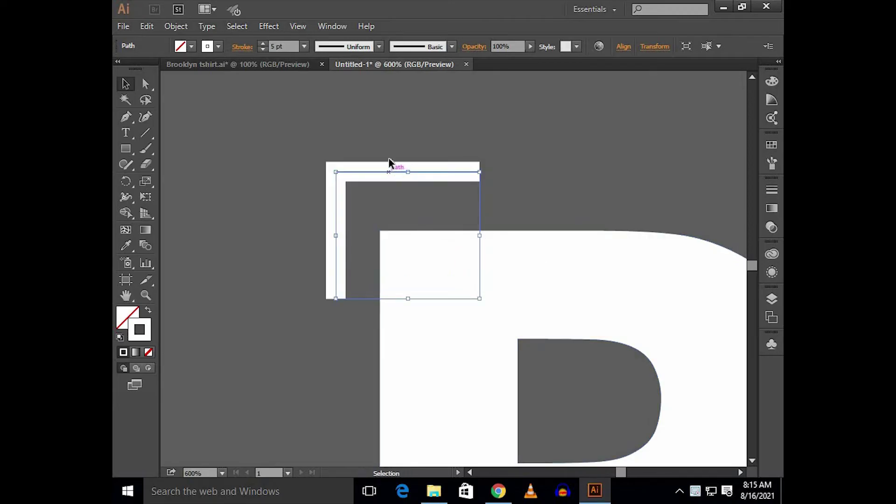
{"action": "key", "text": "Down"}
{"action": "key", "text": "Down"}
{"action": "key", "text": "Right"}
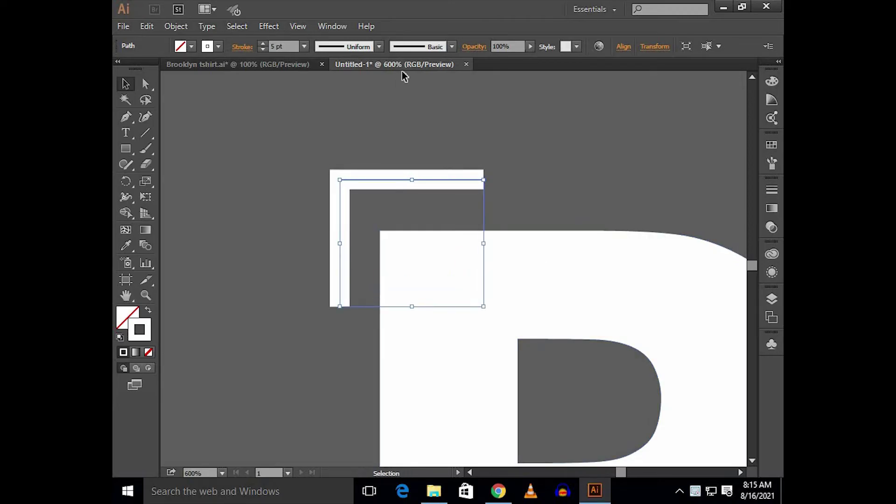
{"action": "left_click", "coordinate": [379, 46]}
{"action": "left_click", "coordinate": [366, 136]}
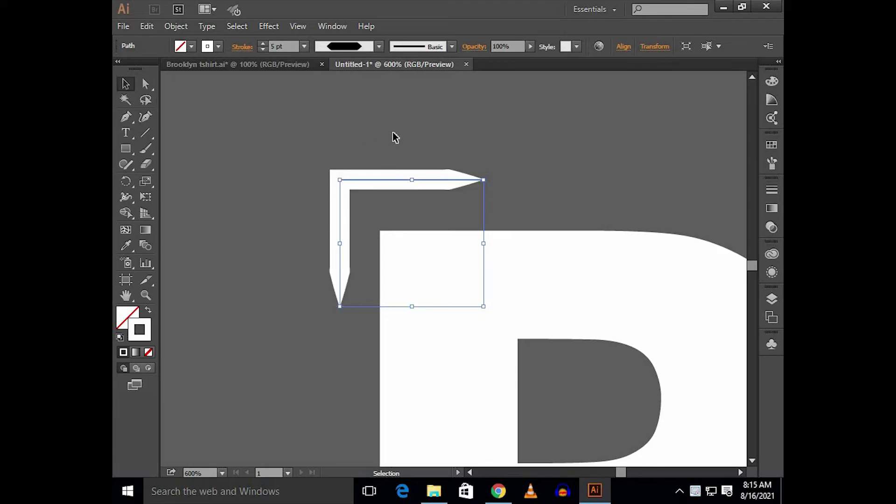
{"action": "left_click", "coordinate": [391, 149]}
Duplicate the bracket to the right and rotate the copy 180 degrees
{"action": "left_click_drag", "start_coordinate": [383, 180], "coordinate": [612, 187], "text": "alt"}
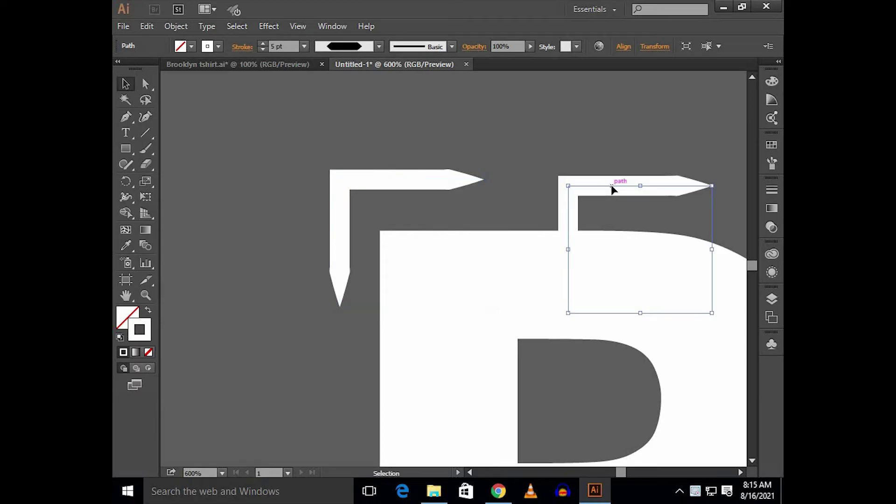
{"action": "left_click_drag", "start_coordinate": [460, 190], "coordinate": [309, 194]}
{"action": "mouse_move", "coordinate": [567, 321]}
{"action": "left_mouse_down"}
{"action": "mouse_move", "coordinate": [332, 186]}
{"action": "mouse_move", "coordinate": [563, 243]}
{"action": "mouse_move", "coordinate": [539, 234]}
{"action": "left_mouse_up"}
{"action": "scroll", "coordinate": [554, 242], "scroll_direction": "down", "scroll_amount": 2}
{"action": "left_click_drag", "start_coordinate": [710, 395], "coordinate": [431, 88]}
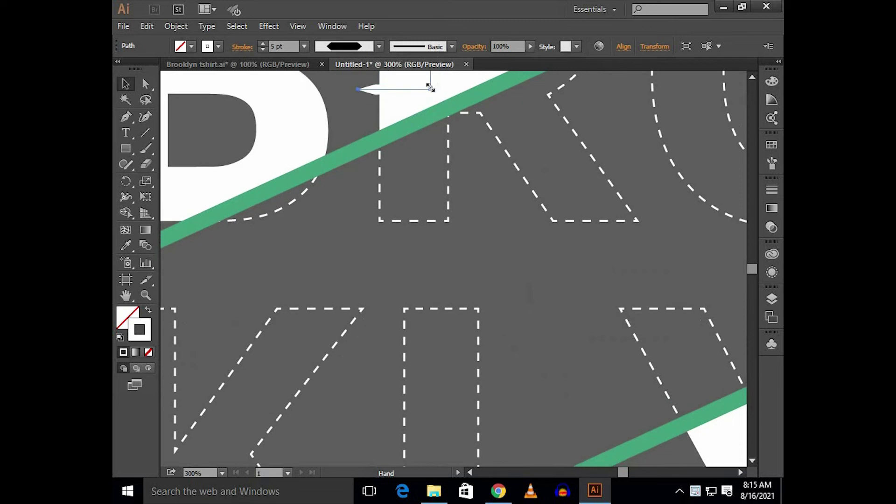
Place the rotated bracket copy at the N's bottom-right corner
{"action": "mouse_move", "coordinate": [615, 308]}
{"action": "left_mouse_down"}
{"action": "mouse_move", "coordinate": [393, 115]}
{"action": "mouse_move", "coordinate": [316, 374]}
{"action": "left_mouse_up"}
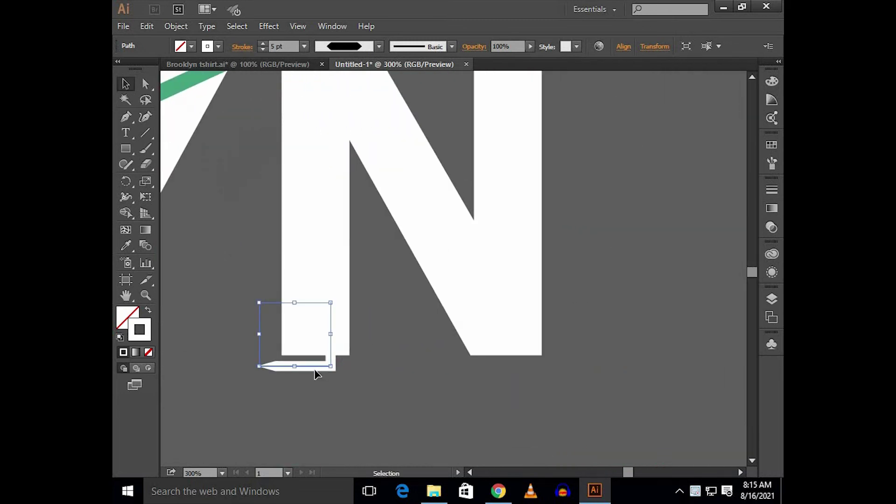
{"action": "left_click_drag", "start_coordinate": [313, 369], "coordinate": [541, 375]}
{"action": "left_click_drag", "start_coordinate": [607, 375], "coordinate": [612, 366]}
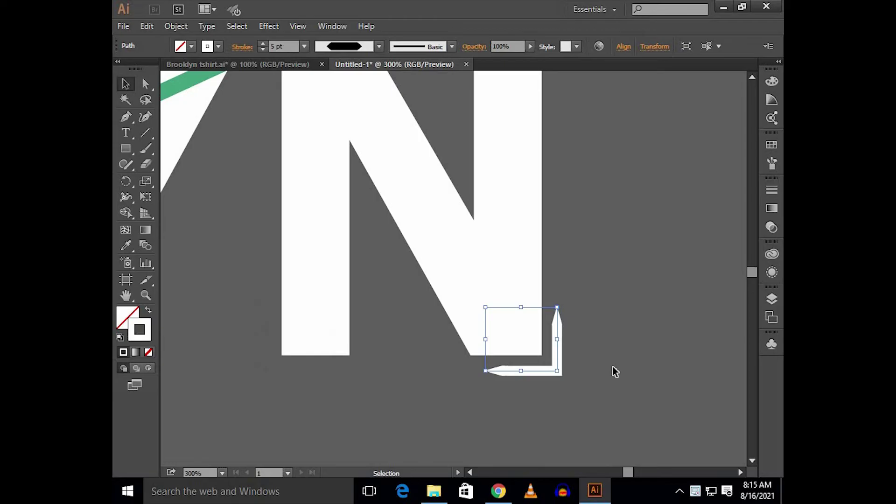
{"action": "left_click", "coordinate": [629, 360]}
{"action": "scroll", "coordinate": [629, 365], "scroll_direction": "down", "scroll_amount": 2}
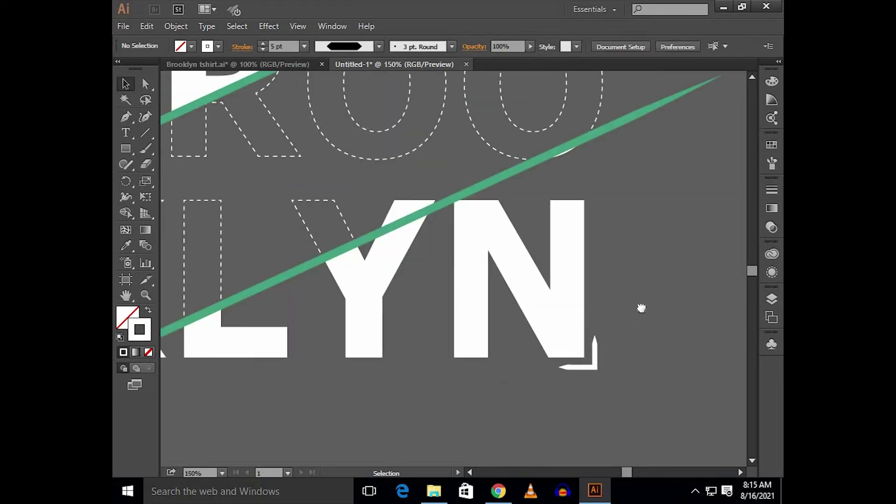
{"action": "scroll", "coordinate": [657, 334], "scroll_direction": "down", "scroll_amount": 1}
{"action": "scroll", "coordinate": [657, 335], "scroll_direction": "down", "scroll_amount": 2}
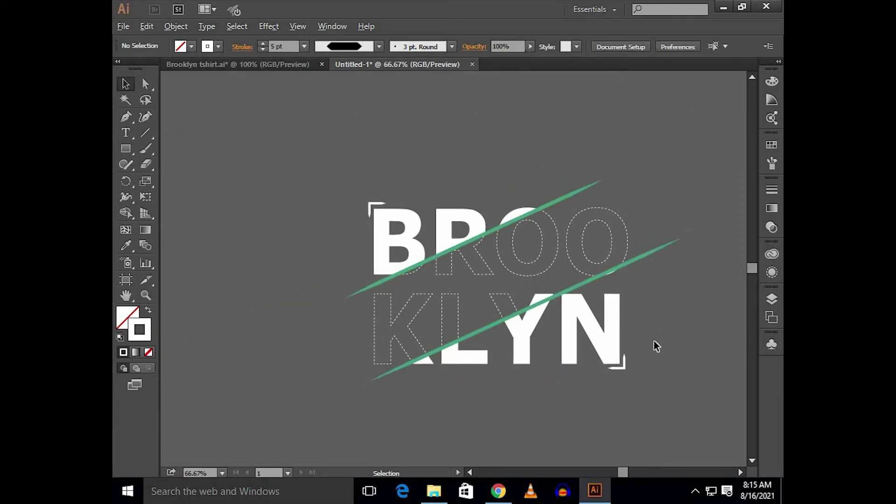
Position the first bracket at the B's top-left corner
{"action": "scroll", "coordinate": [654, 340], "scroll_direction": "up", "scroll_amount": 1}
{"action": "mouse_move", "coordinate": [258, 137]}
{"action": "left_mouse_down"}
{"action": "mouse_move", "coordinate": [334, 152]}
{"action": "mouse_move", "coordinate": [308, 165]}
{"action": "left_mouse_up"}
{"action": "left_click", "coordinate": [292, 127]}
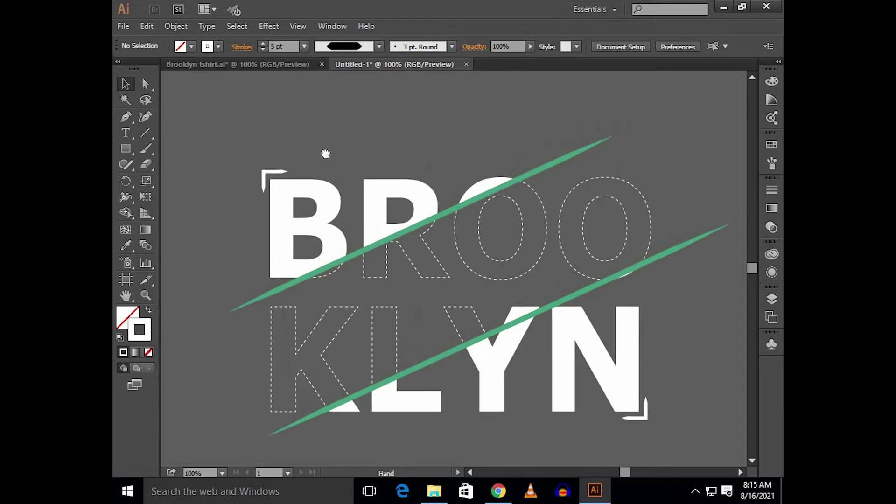
Drag the SINCE 1978 group from Brooklyn tshirt.ai, ungroup it, and move EVOLUTION beside the K
{"action": "left_click", "coordinate": [286, 66]}
{"action": "left_click_drag", "start_coordinate": [411, 159], "coordinate": [390, 58]}
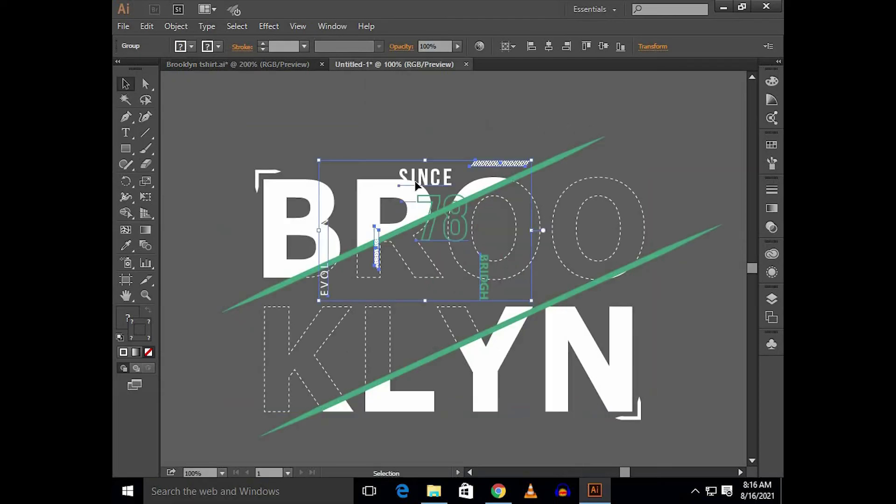
{"action": "left_click_drag", "start_coordinate": [390, 58], "coordinate": [428, 120]}
{"action": "right_click", "coordinate": [427, 121]}
{"action": "left_click", "coordinate": [467, 191]}
{"action": "left_click", "coordinate": [353, 146]}
{"action": "left_click_drag", "start_coordinate": [334, 149], "coordinate": [278, 346]}
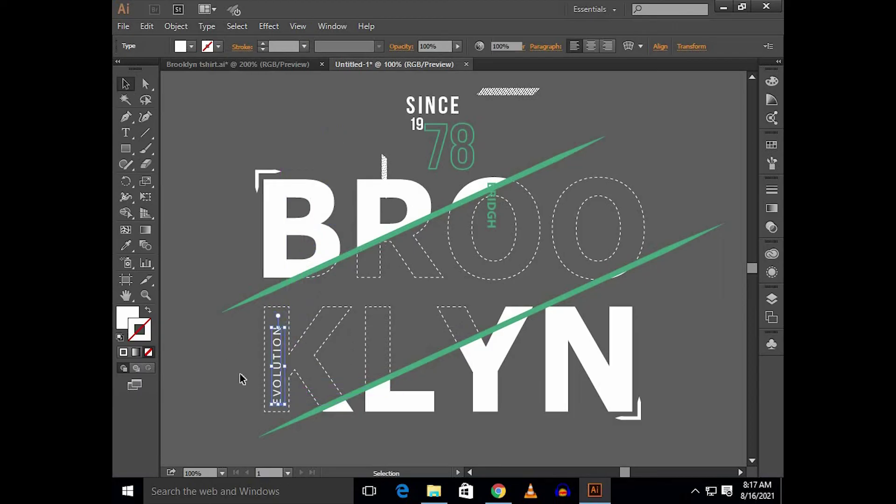
Scale the vertical EVOLUTION text up to fill the K's stem and nudge it upward
{"action": "scroll", "coordinate": [240, 379], "scroll_direction": "up", "scroll_amount": 1}
{"action": "scroll", "coordinate": [337, 299], "scroll_direction": "up", "scroll_amount": 1}
{"action": "scroll", "coordinate": [338, 299], "scroll_direction": "up", "scroll_amount": 1}
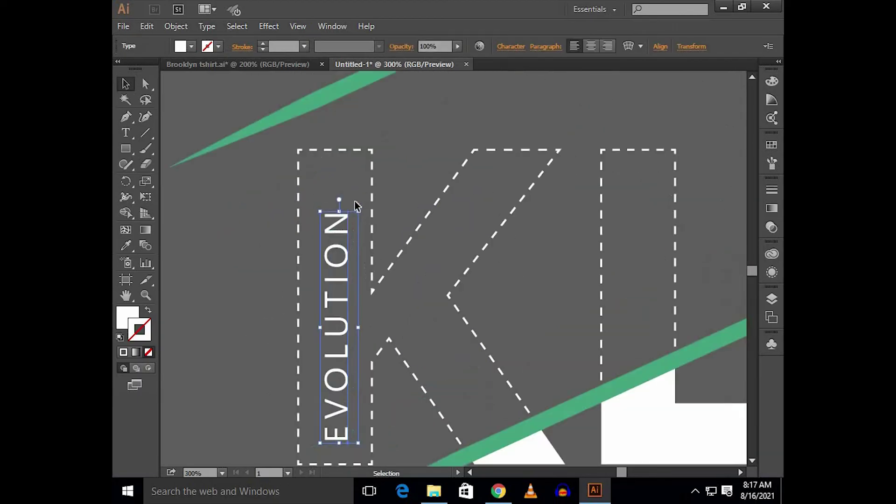
{"action": "left_click_drag", "start_coordinate": [359, 211], "coordinate": [361, 192]}
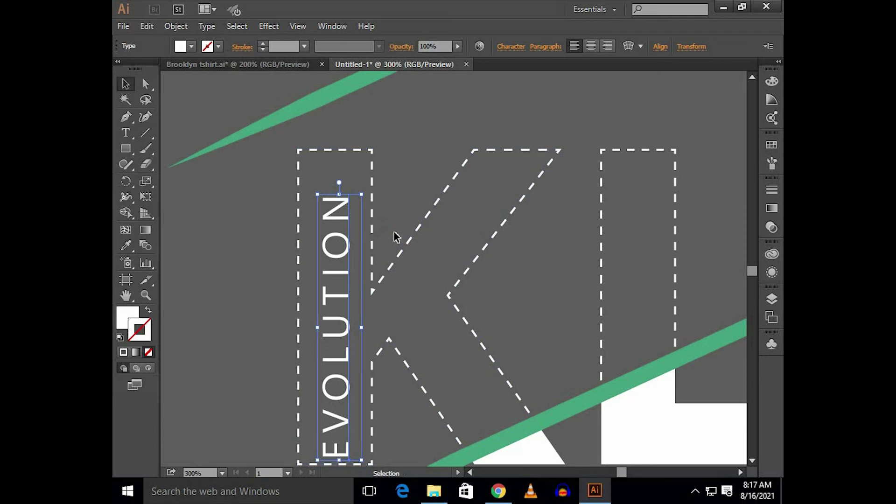
{"action": "key", "text": "Up"}
{"action": "key", "text": "Up"}
{"action": "key", "text": "Up"}
{"action": "key", "text": "Up"}
{"action": "key", "text": "Up"}
{"action": "key", "text": "Up"}
{"action": "left_click", "coordinate": [360, 202]}
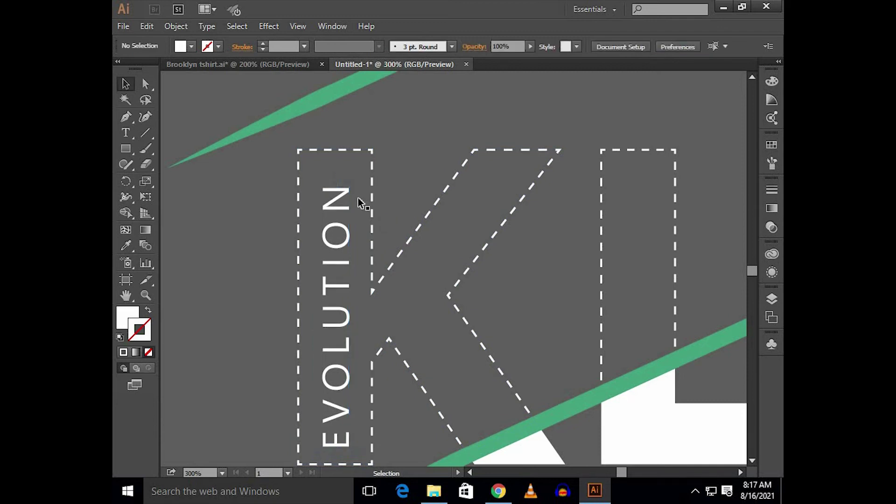
{"action": "key", "text": "ctrl+z"}
Set EVOLUTION's font style to Bold, then zoom out to the whole design
{"action": "left_click", "coordinate": [519, 49]}
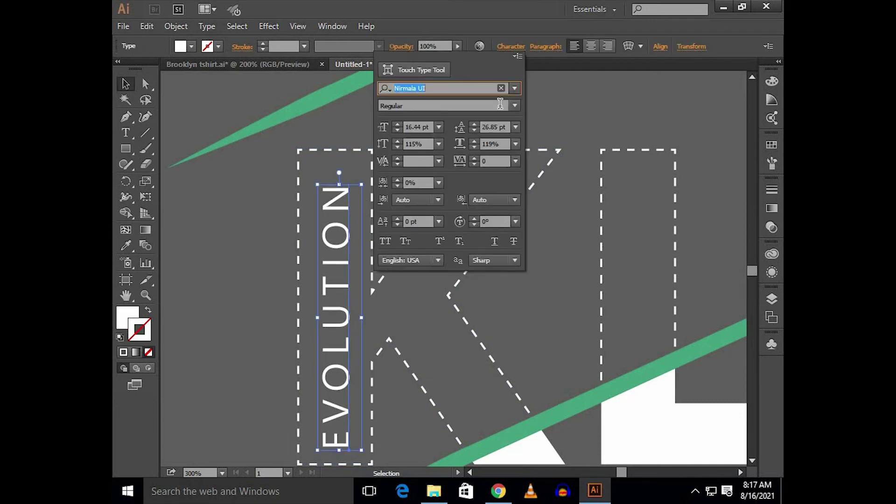
{"action": "left_click", "coordinate": [514, 107]}
{"action": "left_click", "coordinate": [501, 143]}
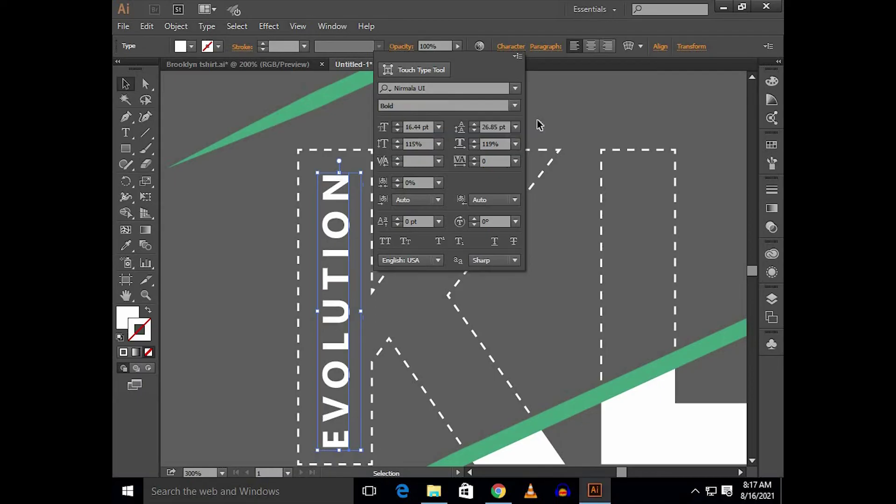
{"action": "left_click", "coordinate": [537, 119]}
{"action": "key", "text": "ctrl+minus"}
{"action": "mouse_move", "coordinate": [517, 123]}
{"action": "left_mouse_down"}
{"action": "mouse_move", "coordinate": [444, 216]}
{"action": "mouse_move", "coordinate": [428, 262]}
{"action": "left_mouse_up"}
{"action": "key", "text": "ctrl+minus"}
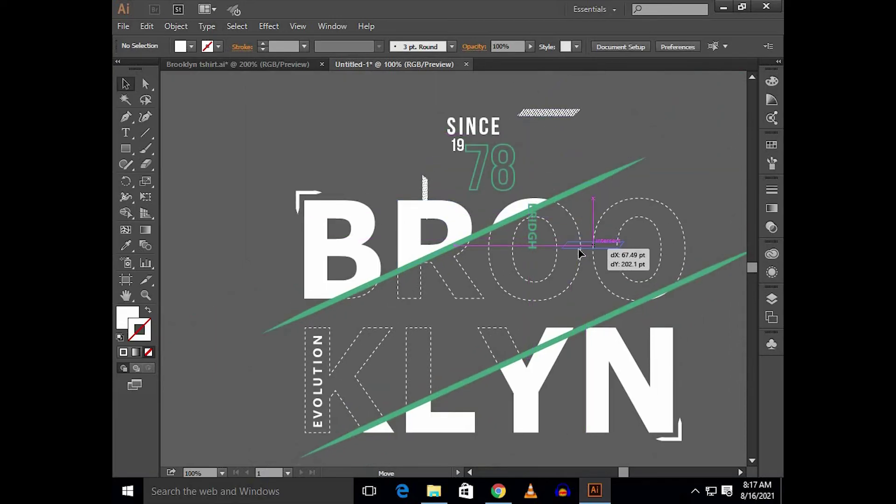
Move the hatched strip into the O's area and widen it
{"action": "left_click_drag", "start_coordinate": [578, 113], "coordinate": [616, 245]}
{"action": "key", "text": "ctrl+plus"}
{"action": "left_click_drag", "start_coordinate": [566, 226], "coordinate": [592, 237]}
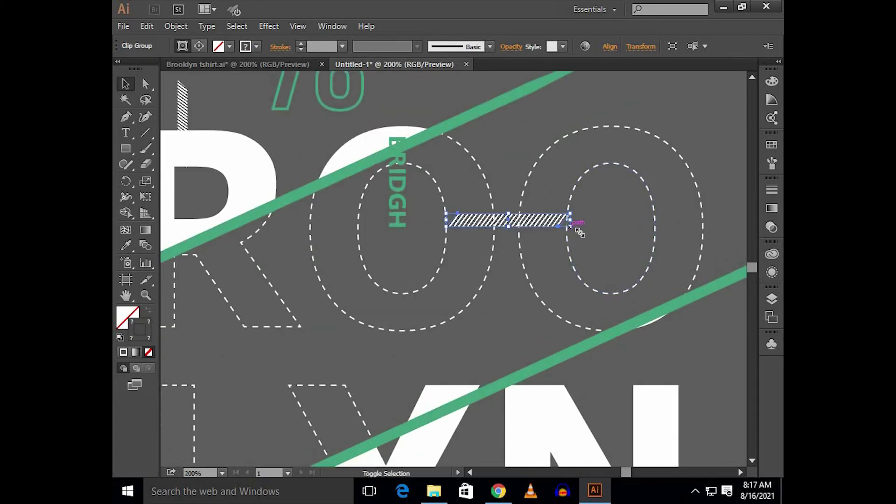
{"action": "left_click_drag", "start_coordinate": [537, 225], "coordinate": [534, 220]}
{"action": "left_click", "coordinate": [448, 204]}
Move the BRIDGH text down to sit beside the Y
{"action": "left_click", "coordinate": [398, 187]}
{"action": "left_click_drag", "start_coordinate": [487, 140], "coordinate": [498, 313]}
{"action": "scroll", "coordinate": [499, 314], "scroll_direction": "down", "scroll_amount": 3}
{"action": "mouse_move", "coordinate": [480, 159]}
{"action": "left_mouse_down"}
{"action": "mouse_move", "coordinate": [528, 351]}
{"action": "mouse_move", "coordinate": [540, 324]}
{"action": "left_mouse_up"}
{"action": "left_click_drag", "start_coordinate": [537, 292], "coordinate": [549, 293]}
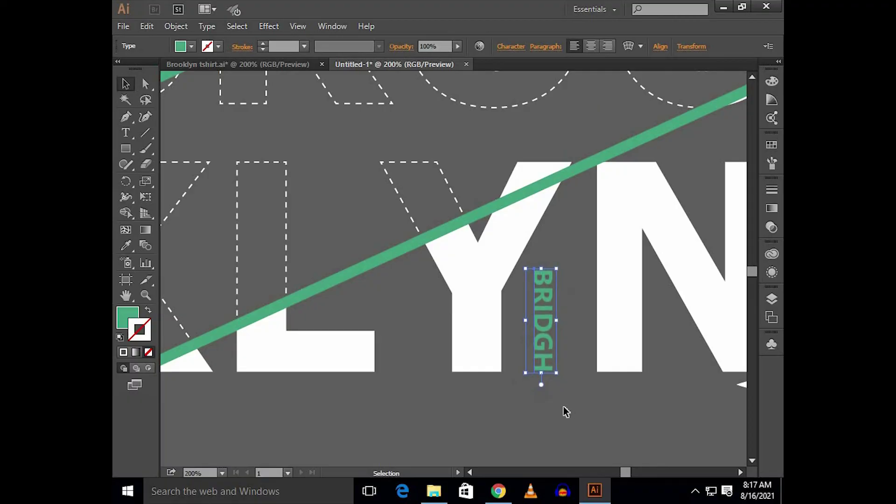
{"action": "left_click", "coordinate": [564, 400]}
{"action": "key", "text": "ctrl+1"}
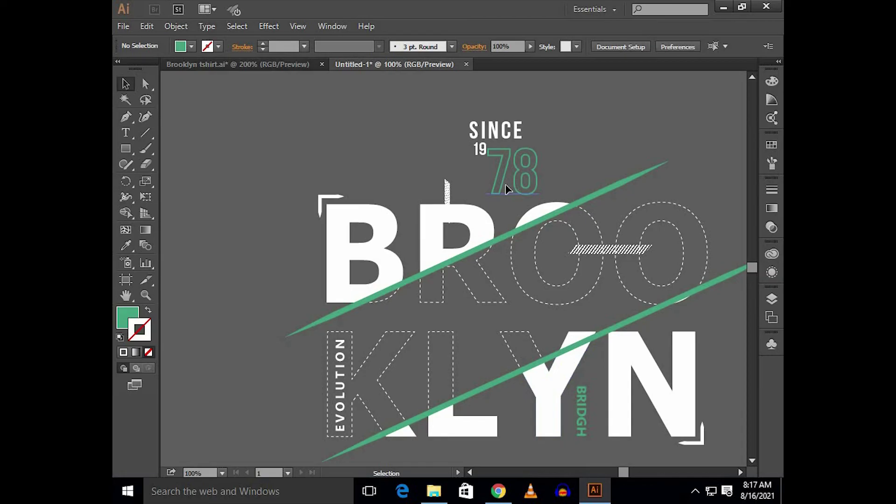
Move the small hatch down-left into the K
{"action": "left_click", "coordinate": [506, 178]}
{"action": "left_click_drag", "start_coordinate": [445, 213], "coordinate": [422, 361]}
{"action": "scroll", "coordinate": [423, 362], "scroll_direction": "up", "scroll_amount": 3}
{"action": "left_click_drag", "start_coordinate": [417, 306], "coordinate": [536, 254]}
{"action": "scroll", "coordinate": [536, 254], "scroll_direction": "down", "scroll_amount": 2}
{"action": "scroll", "coordinate": [571, 241], "scroll_direction": "down", "scroll_amount": 1}
Drag SINCE 1978 down into the centre of the design
{"action": "left_click", "coordinate": [494, 169]}
{"action": "left_click_drag", "start_coordinate": [494, 169], "coordinate": [490, 315]}
{"action": "left_click", "coordinate": [474, 312]}
{"action": "scroll", "coordinate": [474, 313], "scroll_direction": "up", "scroll_amount": 1}
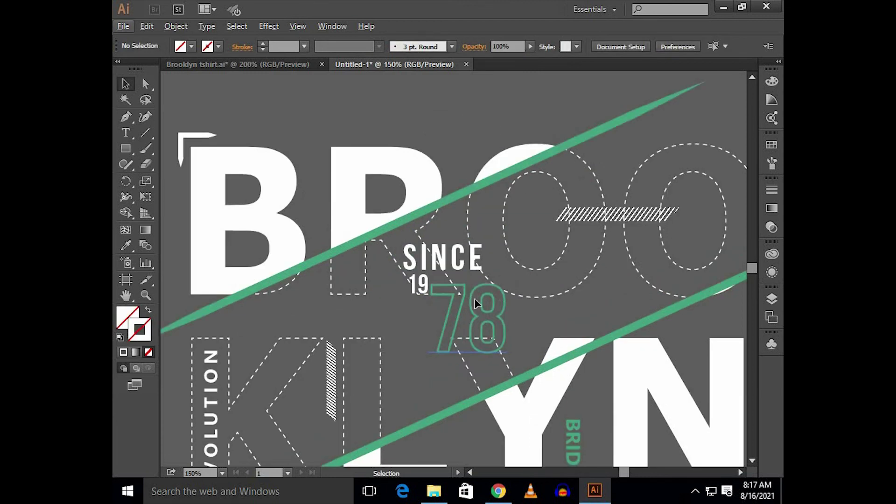
Enlarge the SINCE 1978 group slightly and nudge it right and up
{"action": "left_click", "coordinate": [476, 303]}
{"action": "left_click_drag", "start_coordinate": [509, 371], "coordinate": [514, 377]}
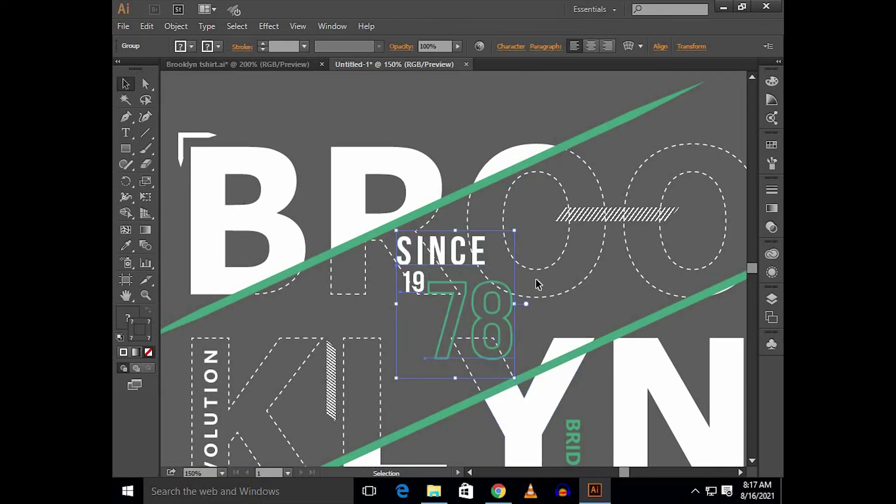
{"action": "key", "text": "Right"}
{"action": "key", "text": "Right"}
{"action": "key", "text": "Right"}
{"action": "key", "text": "Up"}
{"action": "key", "text": "Up"}
{"action": "key", "text": "Up"}
{"action": "key", "text": "Right"}
{"action": "key", "text": "Right"}
{"action": "key", "text": "Right"}
{"action": "left_click", "coordinate": [582, 290]}
{"action": "scroll", "coordinate": [583, 290], "scroll_direction": "down", "scroll_amount": 4}
{"action": "mouse_move", "coordinate": [668, 322]}
{"action": "left_mouse_down"}
{"action": "mouse_move", "coordinate": [582, 310]}
{"action": "mouse_move", "coordinate": [679, 343]}
{"action": "left_mouse_up"}
{"action": "scroll", "coordinate": [582, 310], "scroll_direction": "up", "scroll_amount": 1}
Select all the BROOKLYN artwork and group it together
{"action": "key", "text": "ctrl+a"}
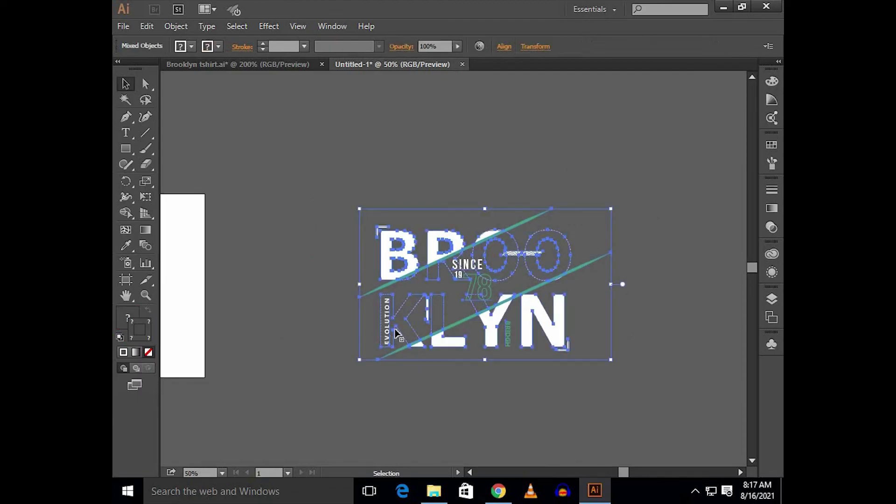
{"action": "right_click", "coordinate": [395, 330]}
{"action": "left_click", "coordinate": [440, 227]}
{"action": "left_click", "coordinate": [299, 170]}
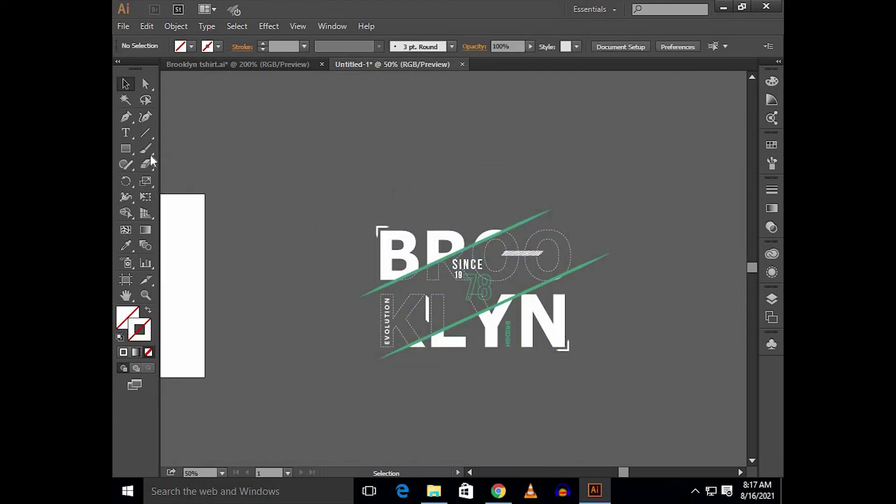
Draw a rectangle covering the whole BROOKLYN design and fill it with black
{"action": "key", "text": "m"}
{"action": "left_click_drag", "start_coordinate": [326, 176], "coordinate": [629, 418]}
{"action": "key", "text": "v"}
{"action": "left_click", "coordinate": [192, 46]}
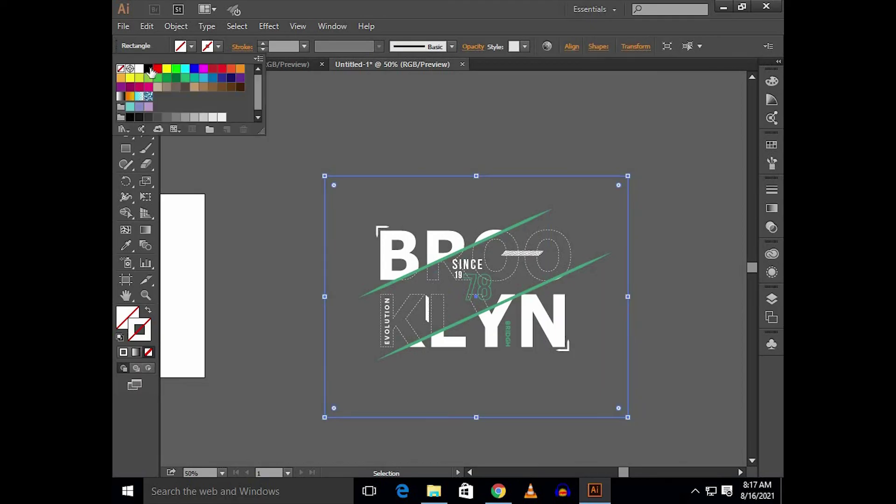
{"action": "left_click", "coordinate": [136, 67]}
{"action": "left_click", "coordinate": [418, 124]}
Send the black rectangle to the back with Ctrl+Shift+[ so the artwork shows on top
{"action": "left_click", "coordinate": [445, 230]}
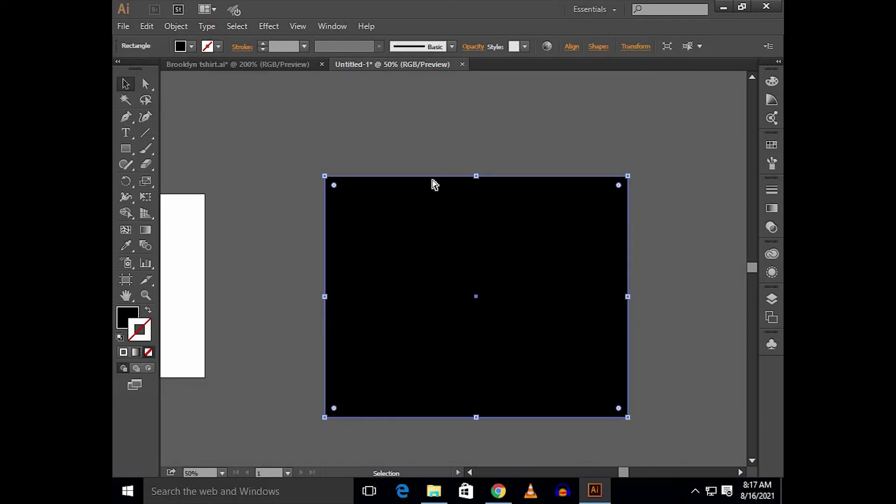
{"action": "key", "text": "ctrl+shift+bracketleft"}
{"action": "left_click", "coordinate": [444, 142]}
{"action": "scroll", "coordinate": [514, 148], "scroll_direction": "right", "scroll_amount": 2}
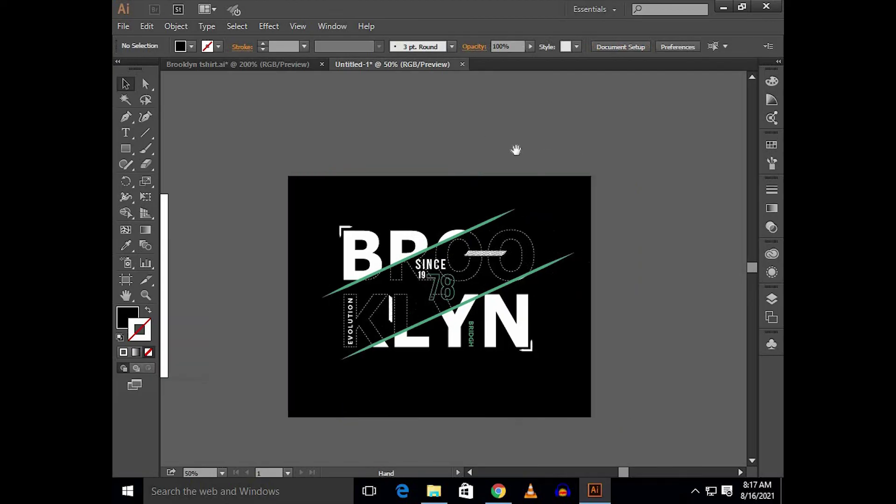
{"action": "scroll", "coordinate": [532, 154], "scroll_direction": "right", "scroll_amount": 3}
{"action": "scroll", "coordinate": [534, 157], "scroll_direction": "right", "scroll_amount": 1}
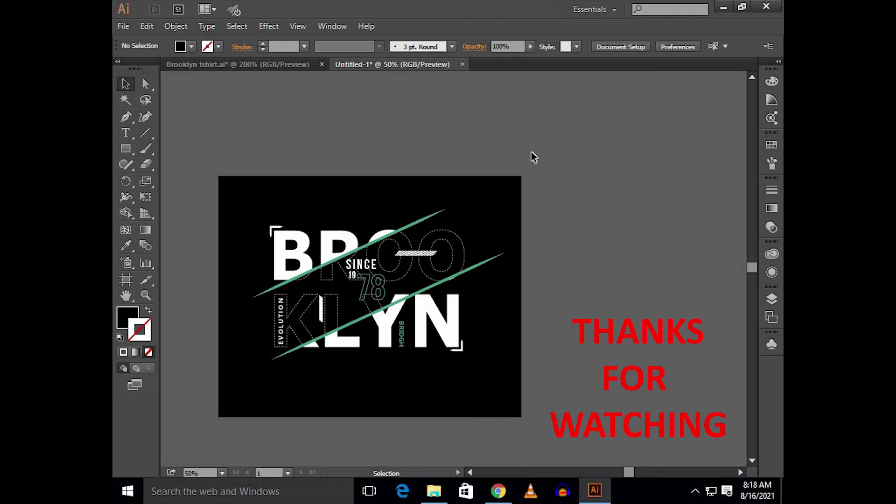